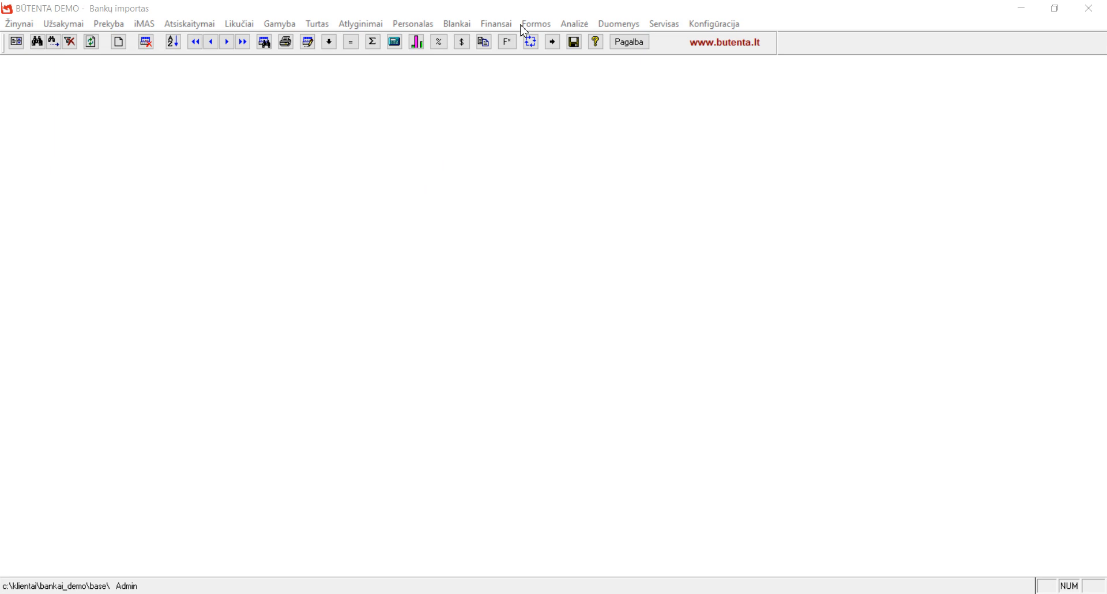
Open the Finansai menu to reach the Bankų importas entry
click(499, 26)
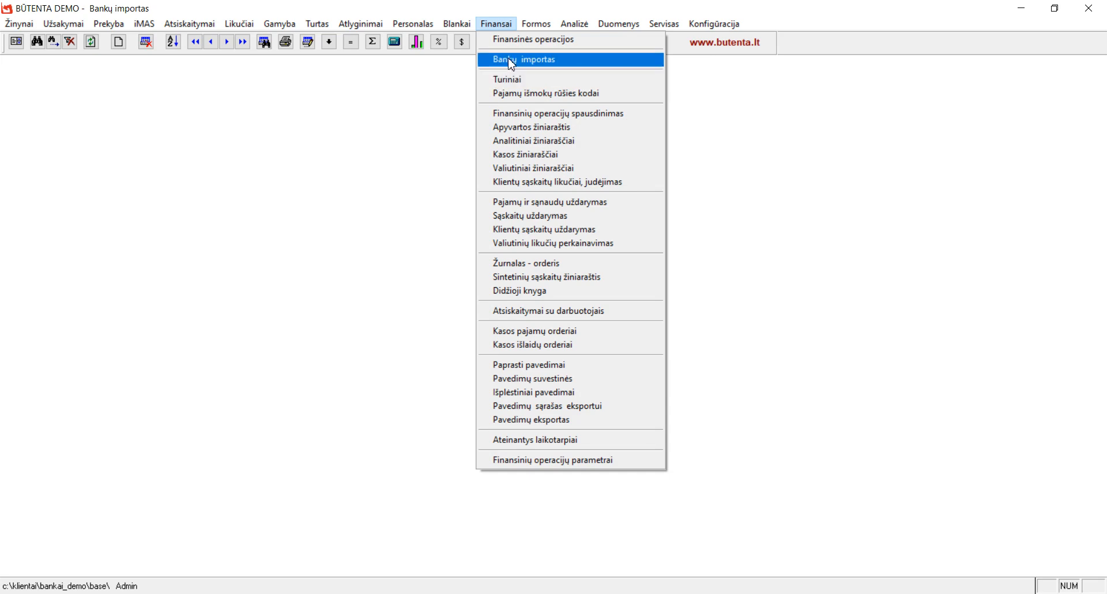
Open Bankų importas to list imported bank transfers with their assigned clients
click(511, 61)
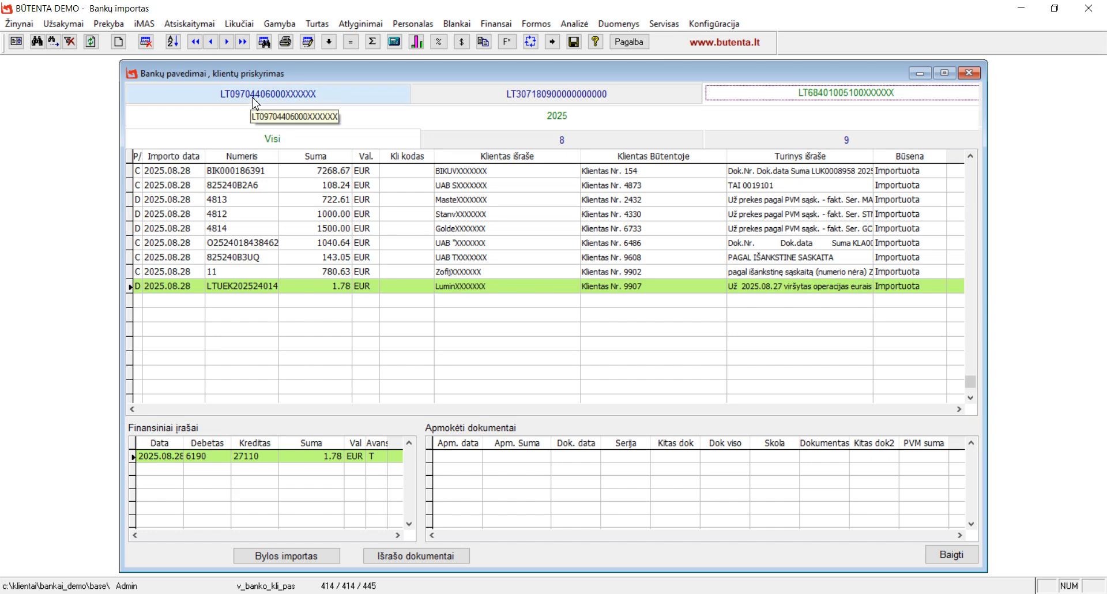
click(346, 98)
Review the second account's June payments, then show the third account's 2025.08.28 payments
click(523, 98)
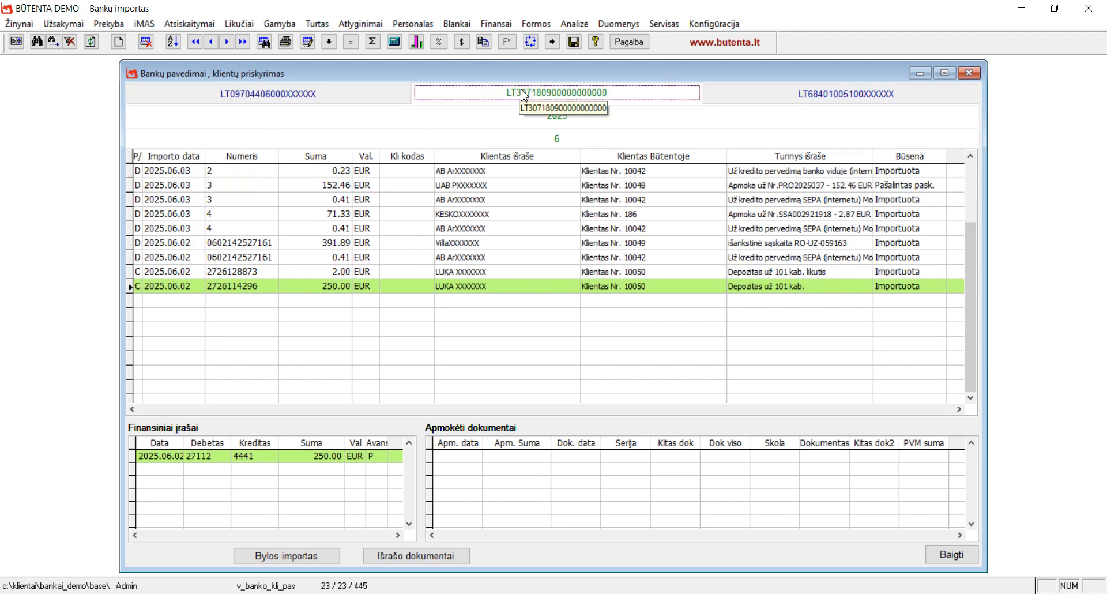
click(832, 103)
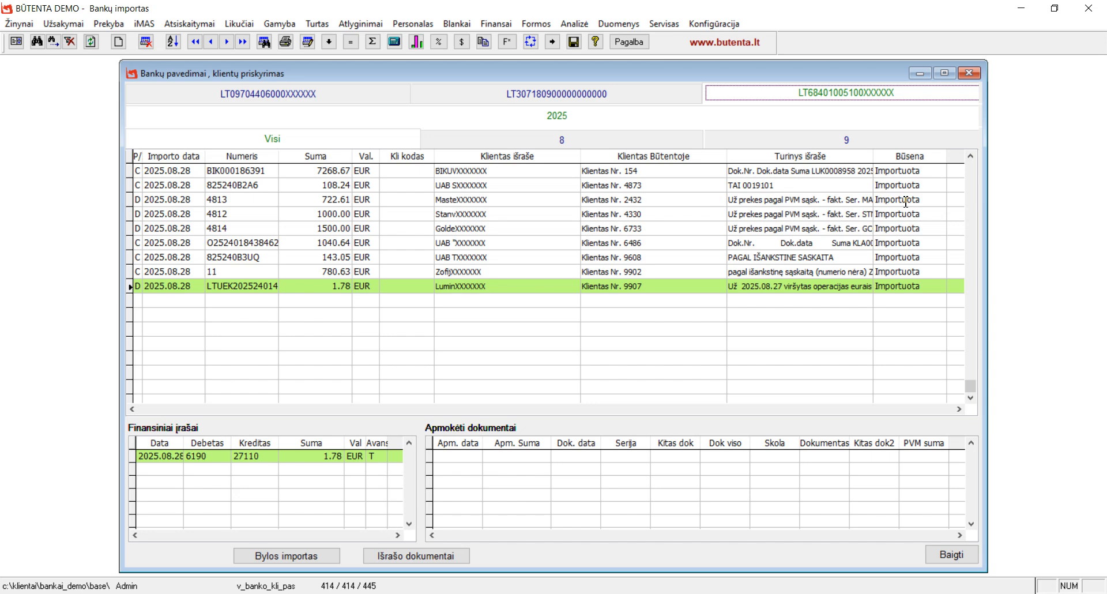
click(970, 156)
click(971, 156)
click(971, 156)
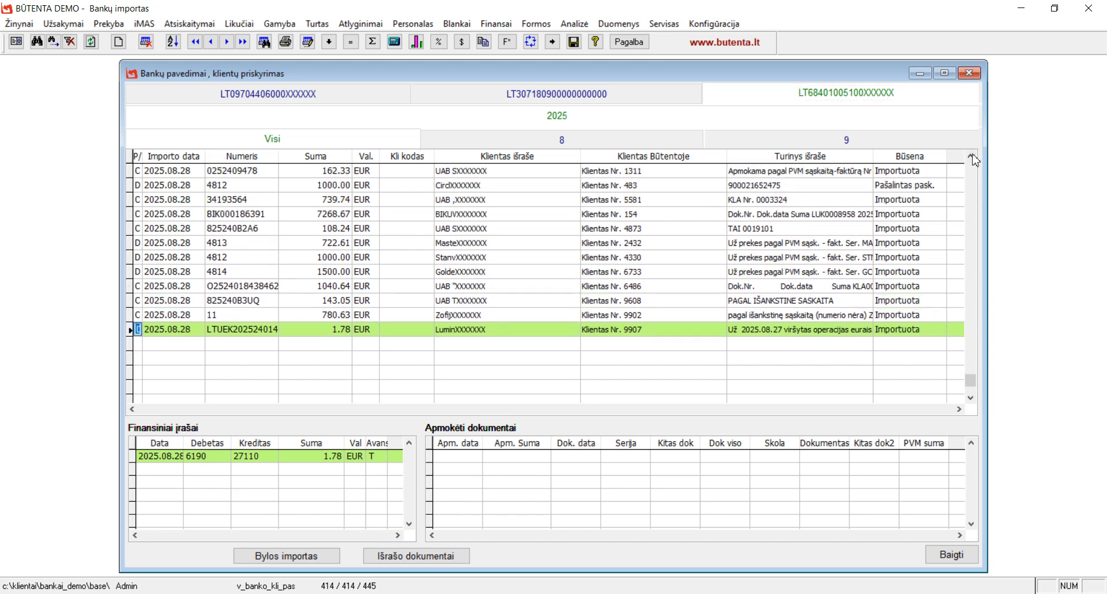
click(971, 156)
click(971, 156)
click(970, 155)
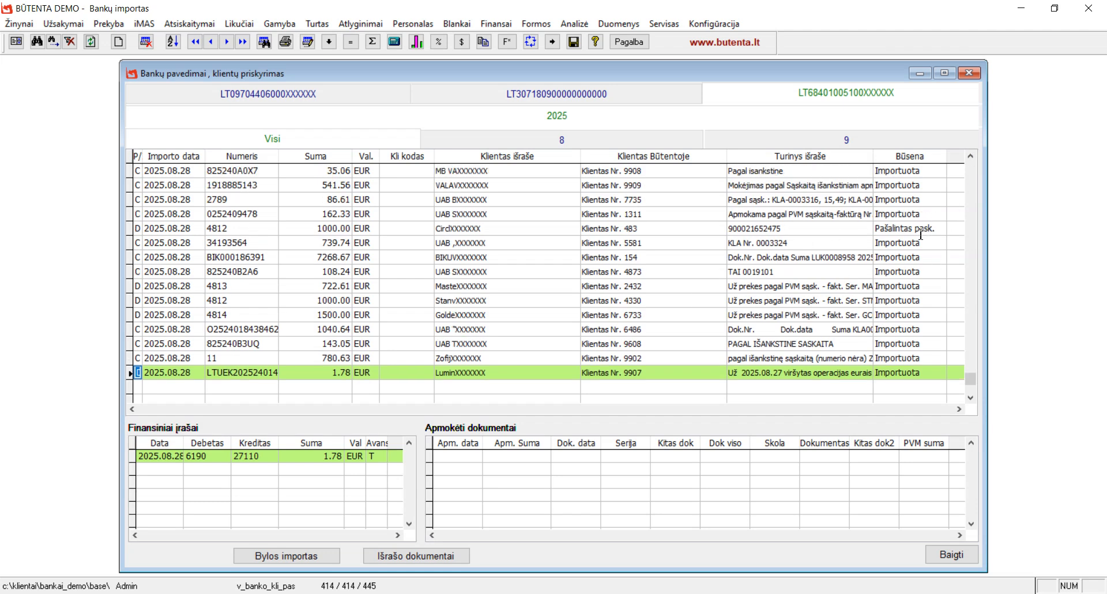
click(831, 218)
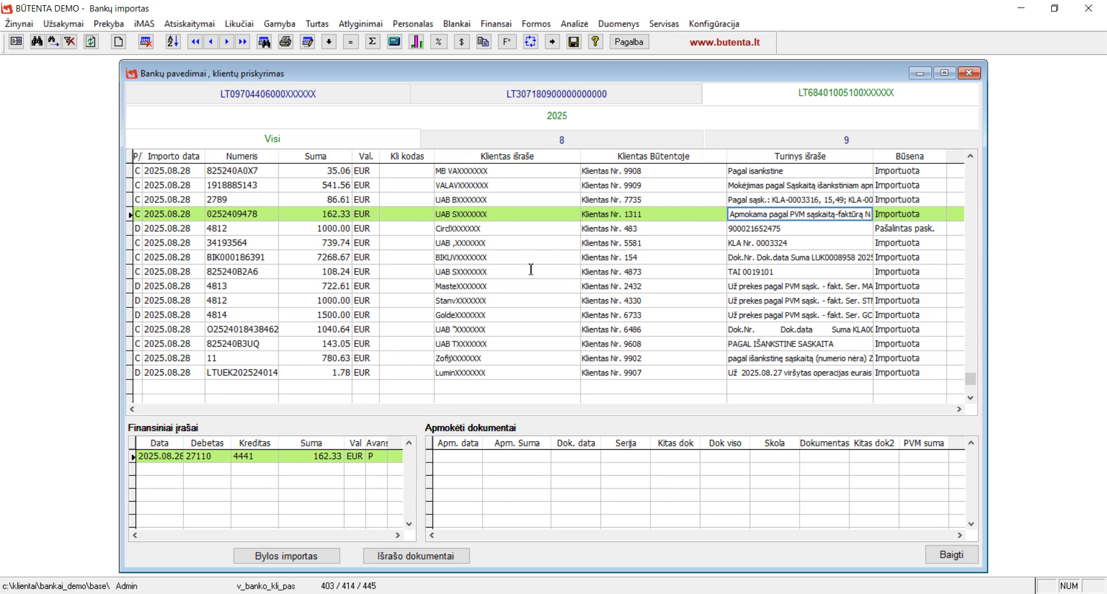
click(336, 261)
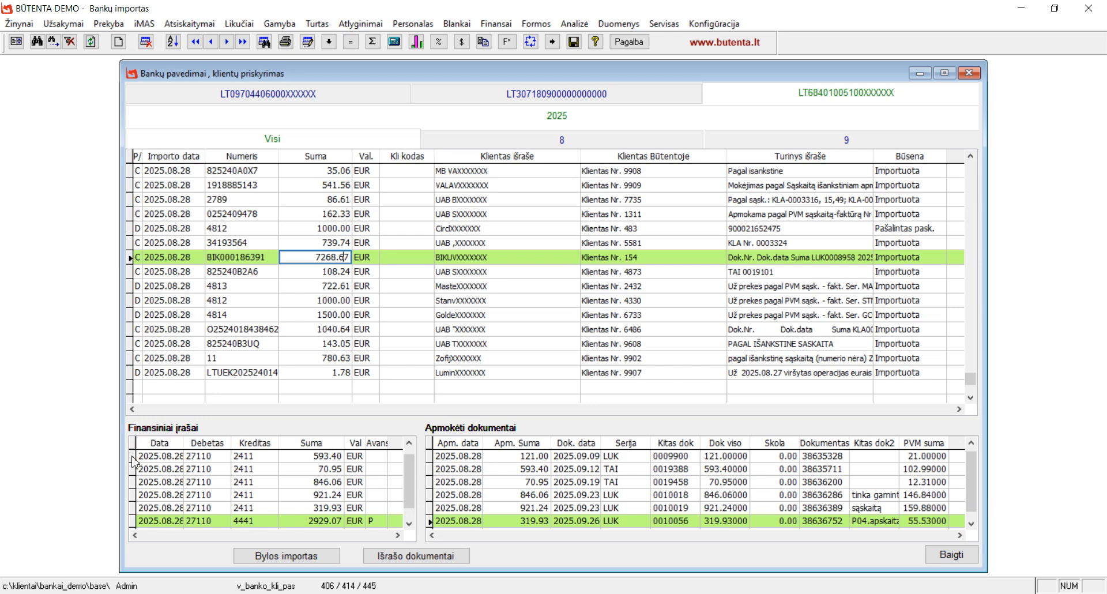
click(310, 469)
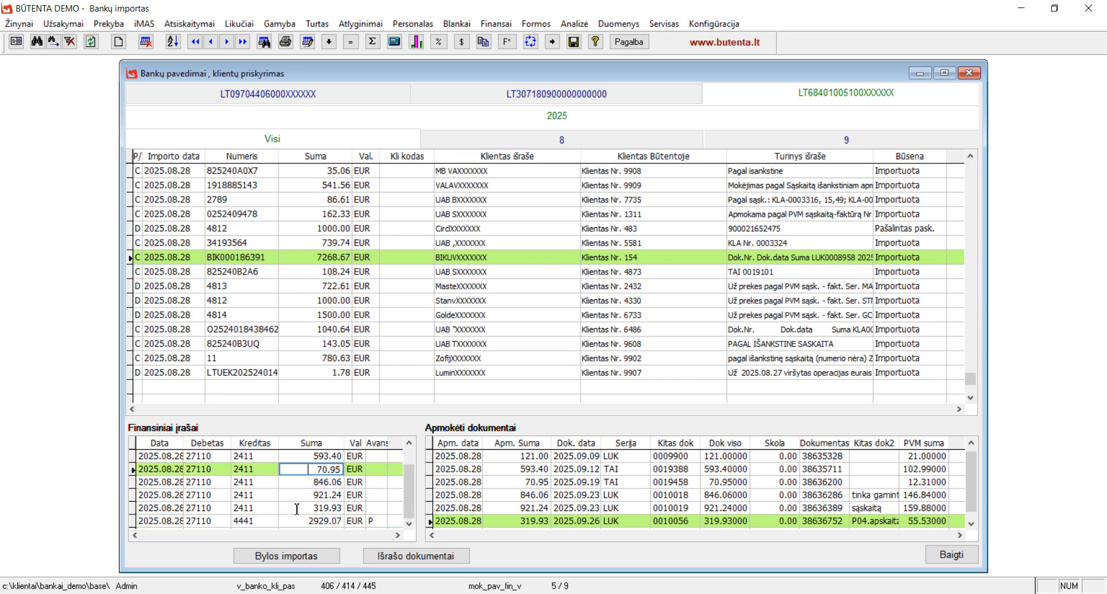
click(297, 508)
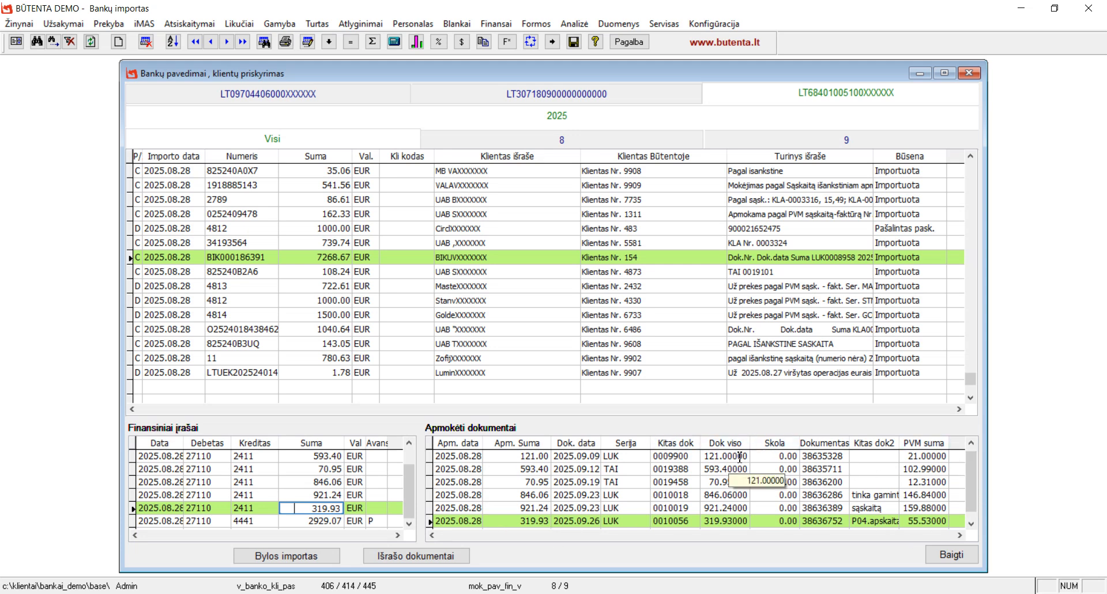
click(739, 457)
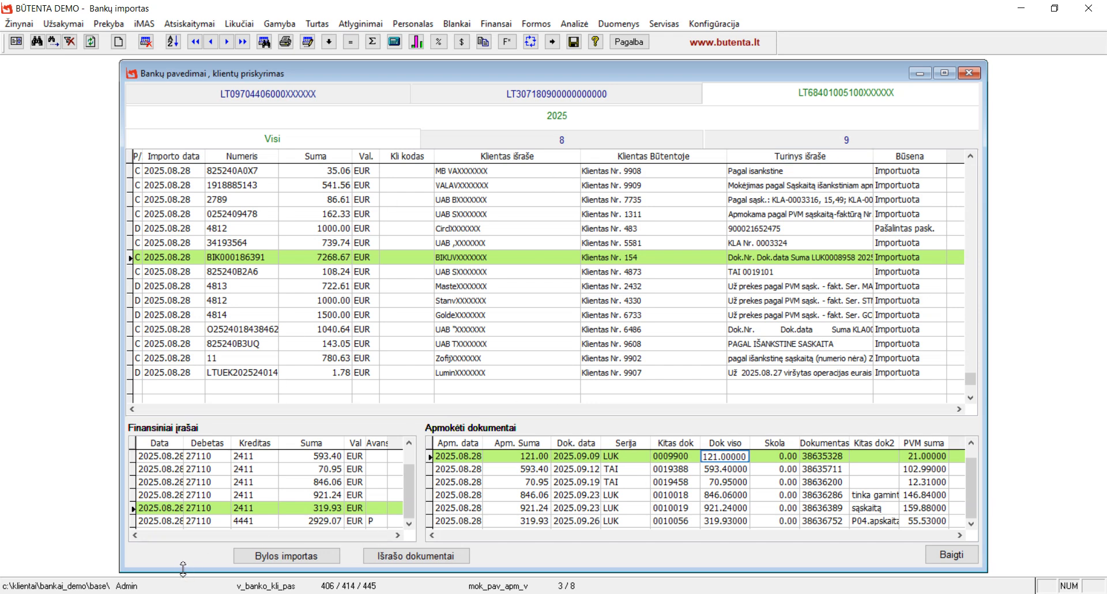
click(284, 558)
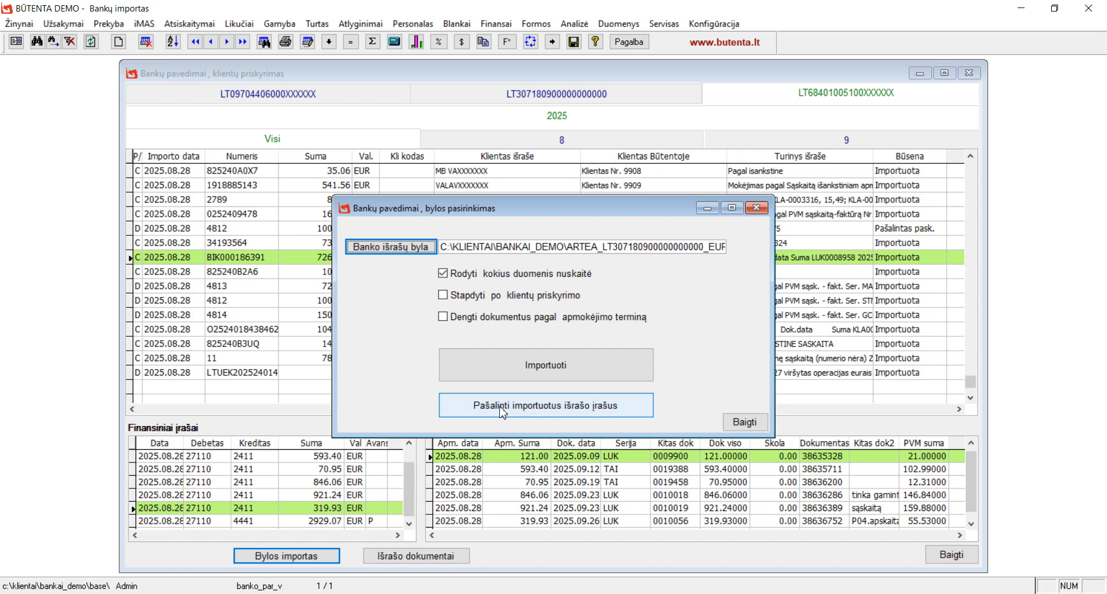
click(744, 424)
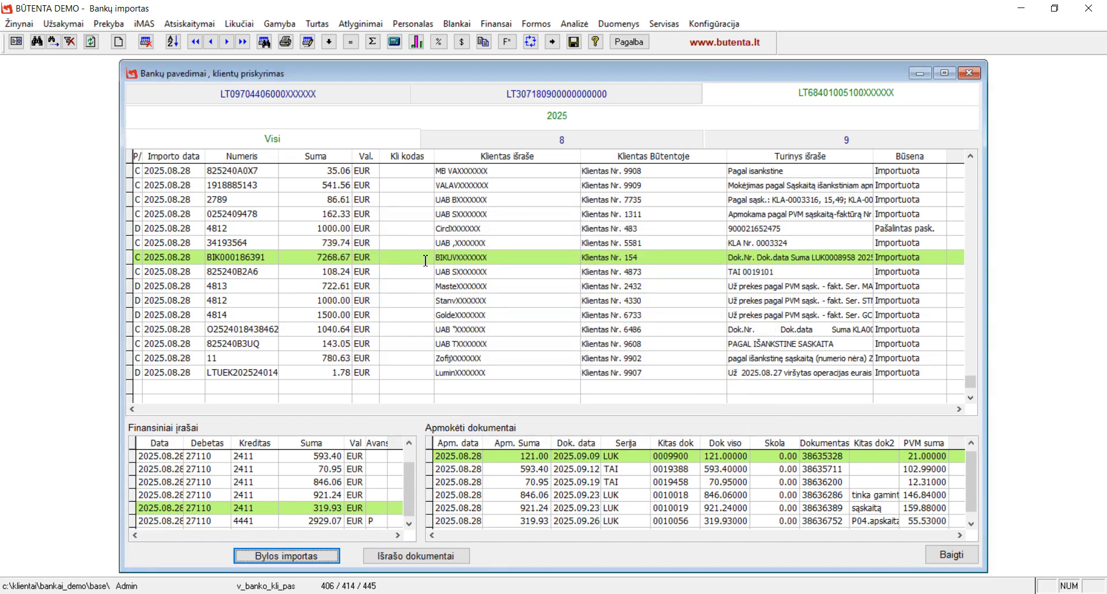
Open the matched documents for bank payment 4813 of 722.61 EUR
click(339, 287)
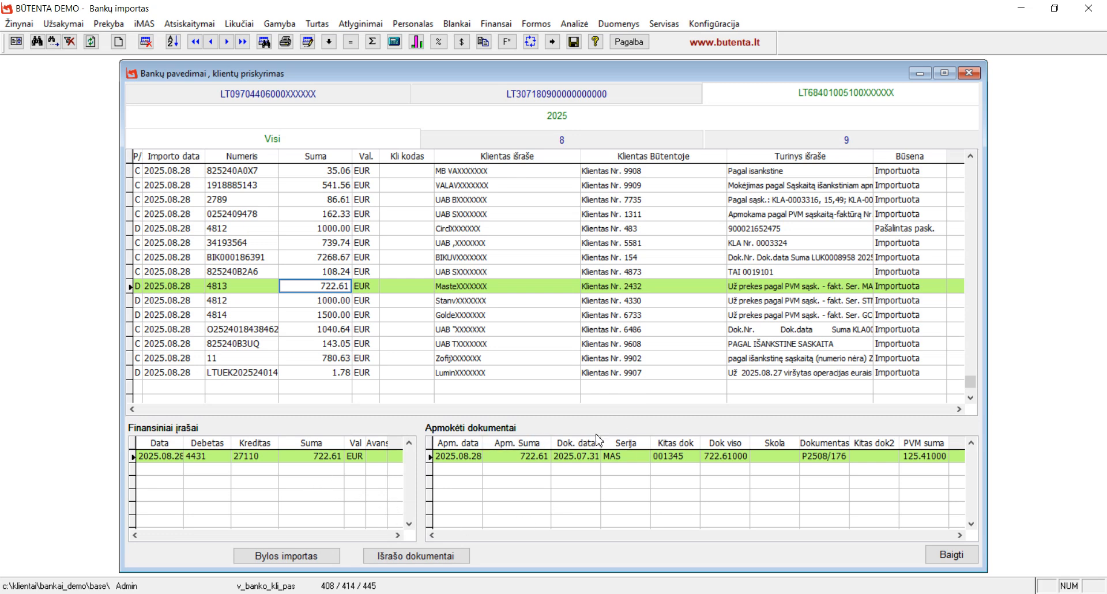
click(413, 557)
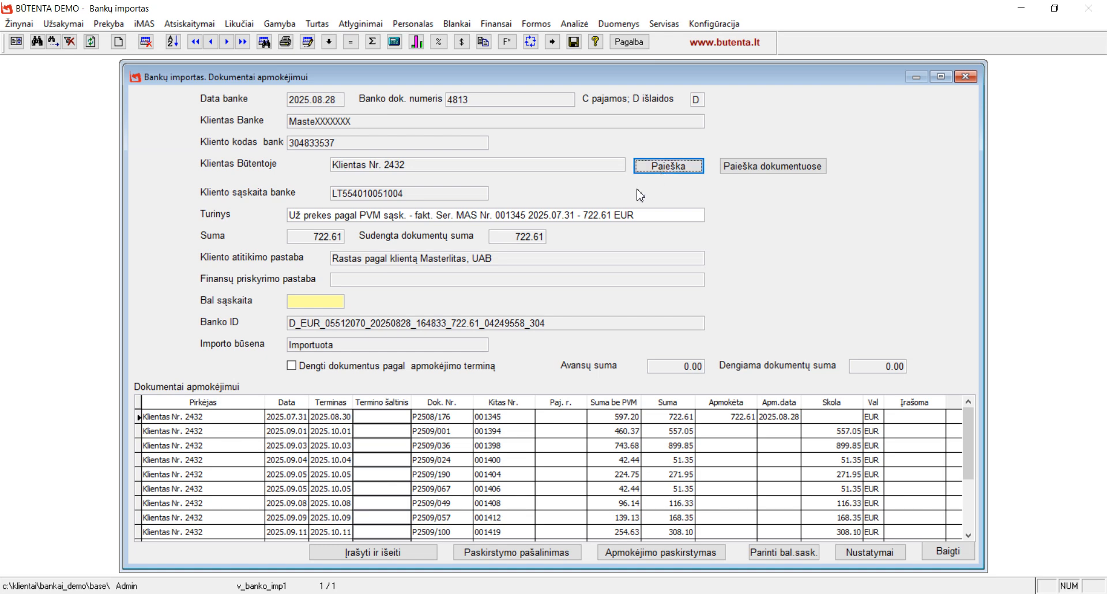
click(680, 166)
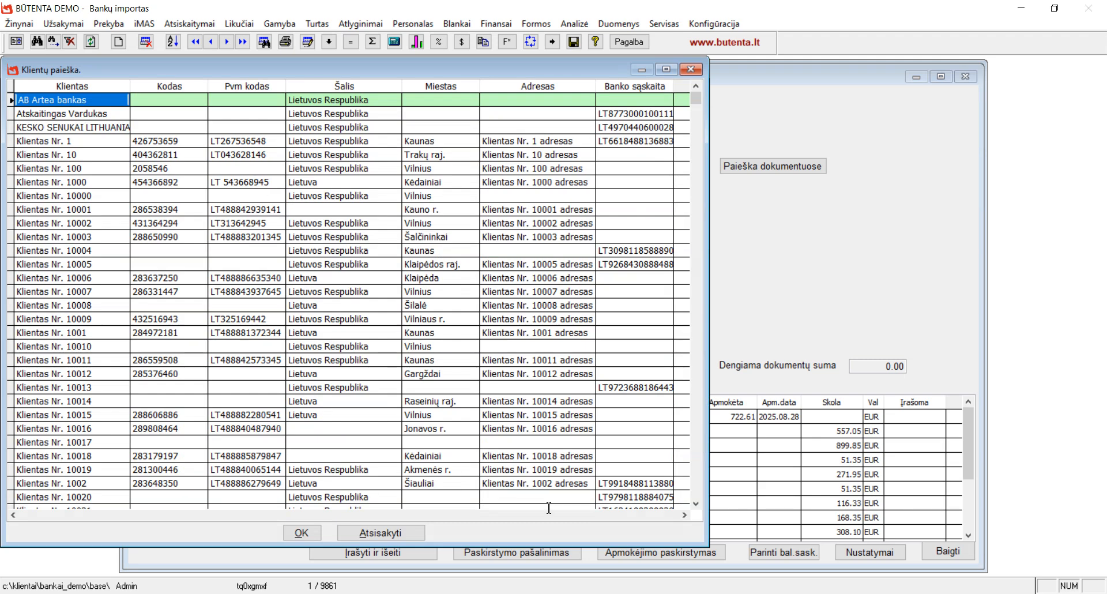
click(691, 70)
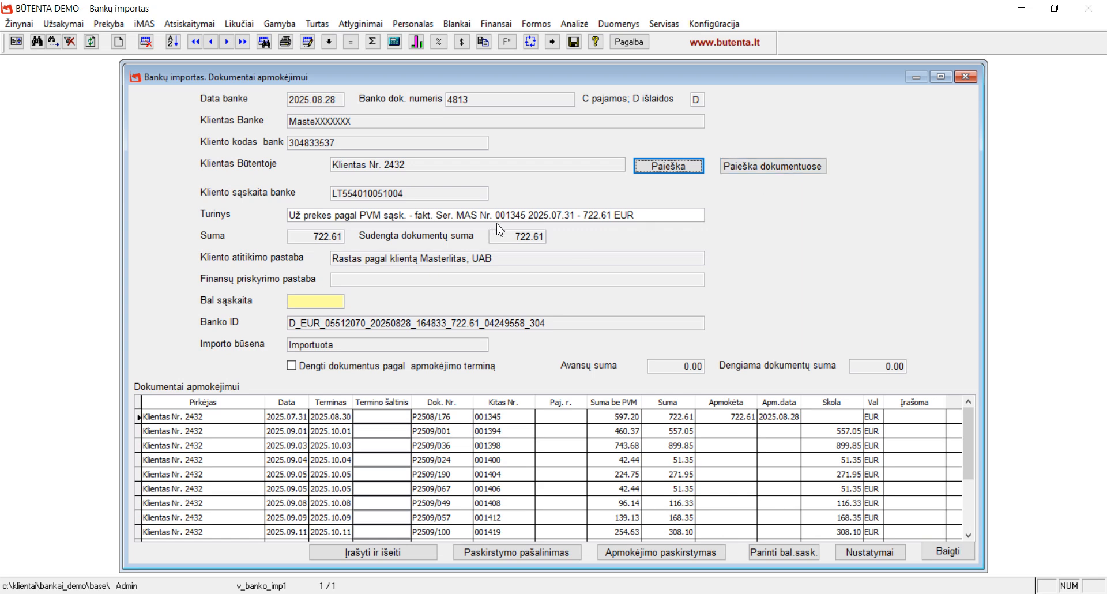
drag(496, 217, 529, 217)
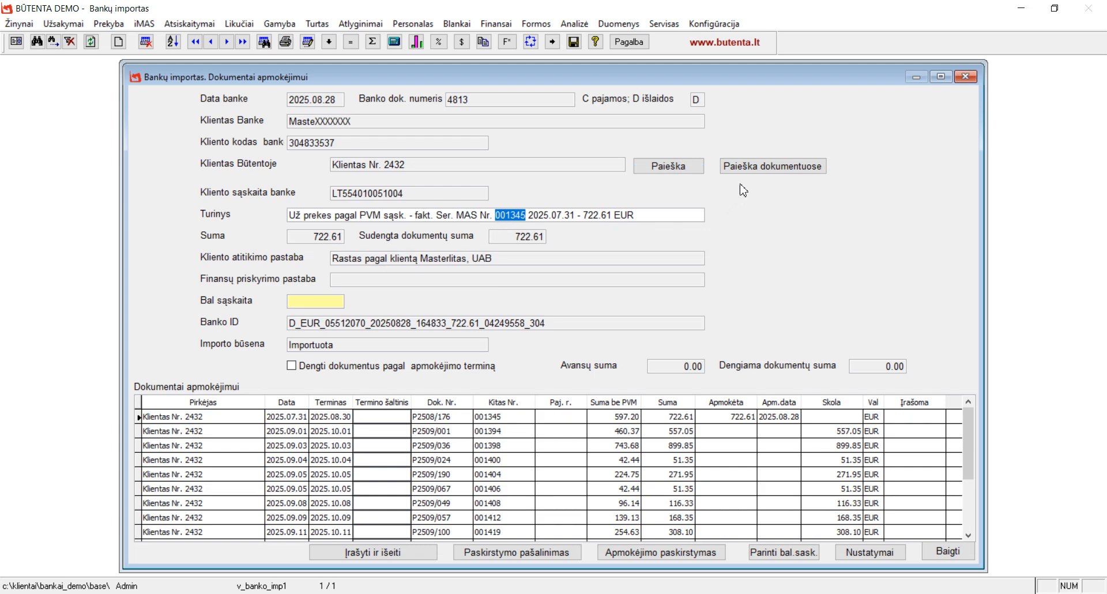
click(768, 167)
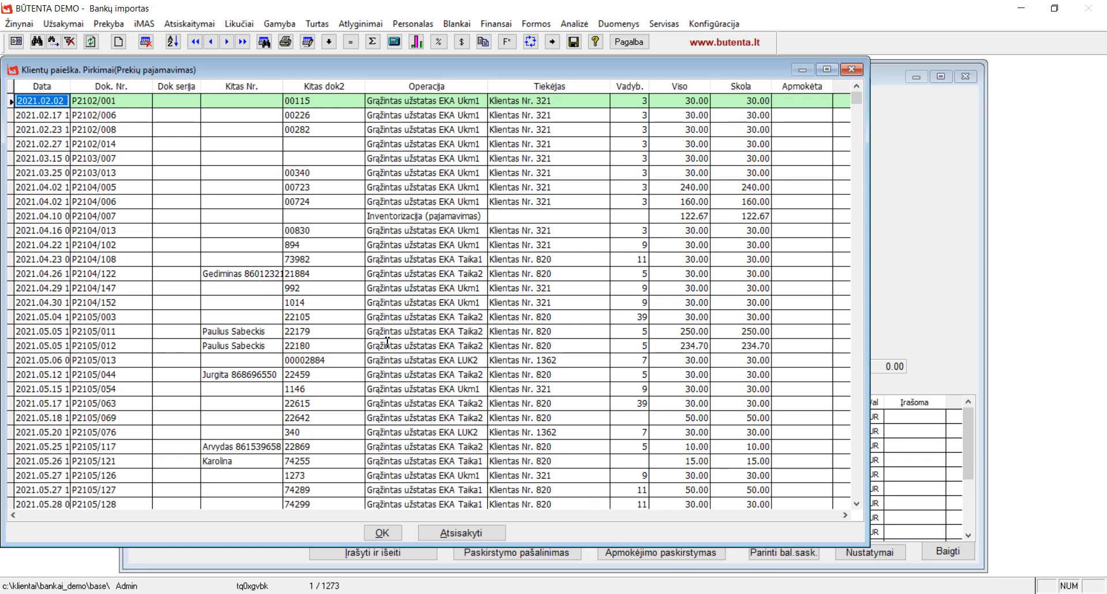
scroll(423, 367, down, 15)
scroll(423, 367, down, 1)
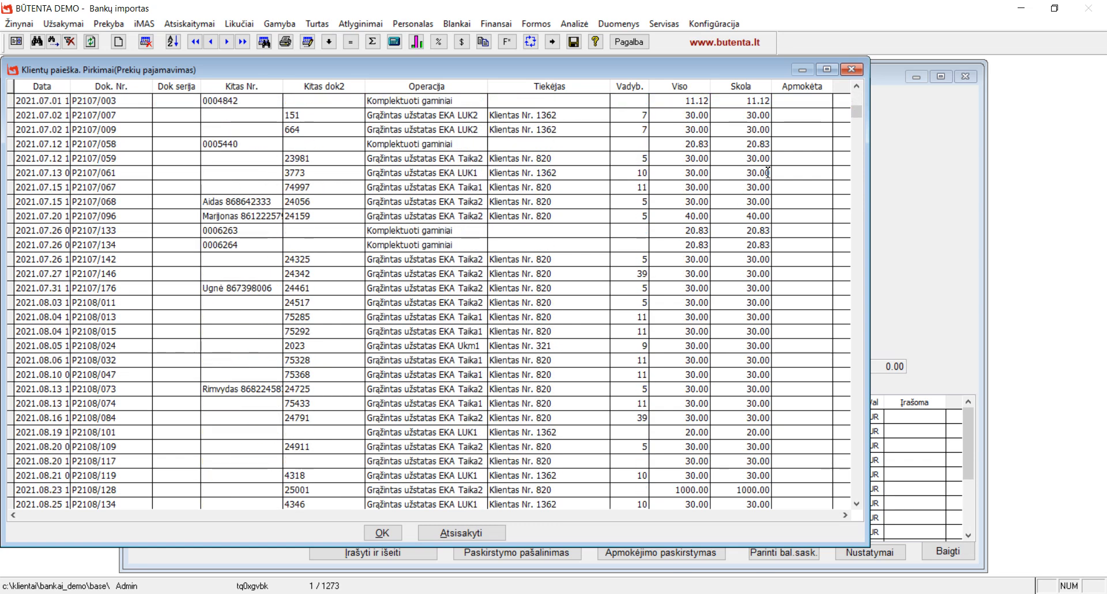
click(853, 70)
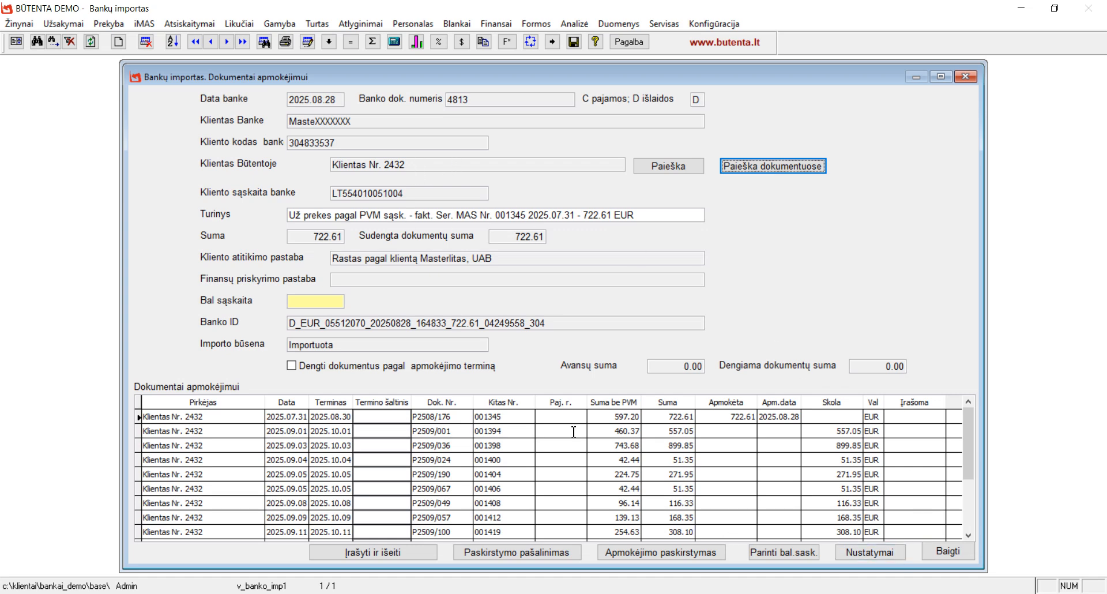
Remove payment 4813's 722.61 allocation from invoice P2508/176 and confirm
click(706, 422)
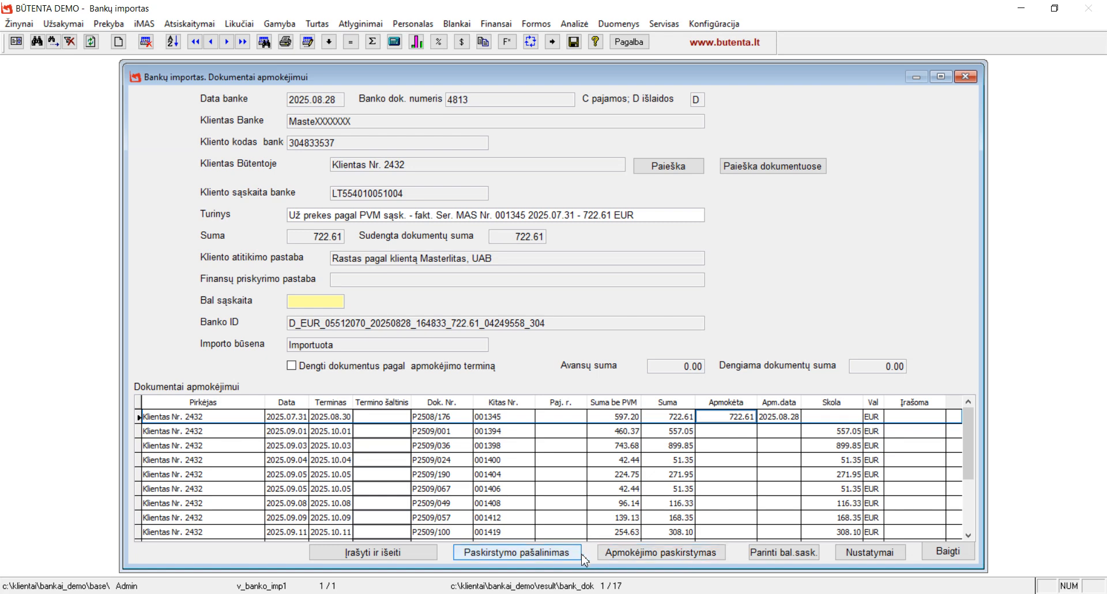
click(517, 553)
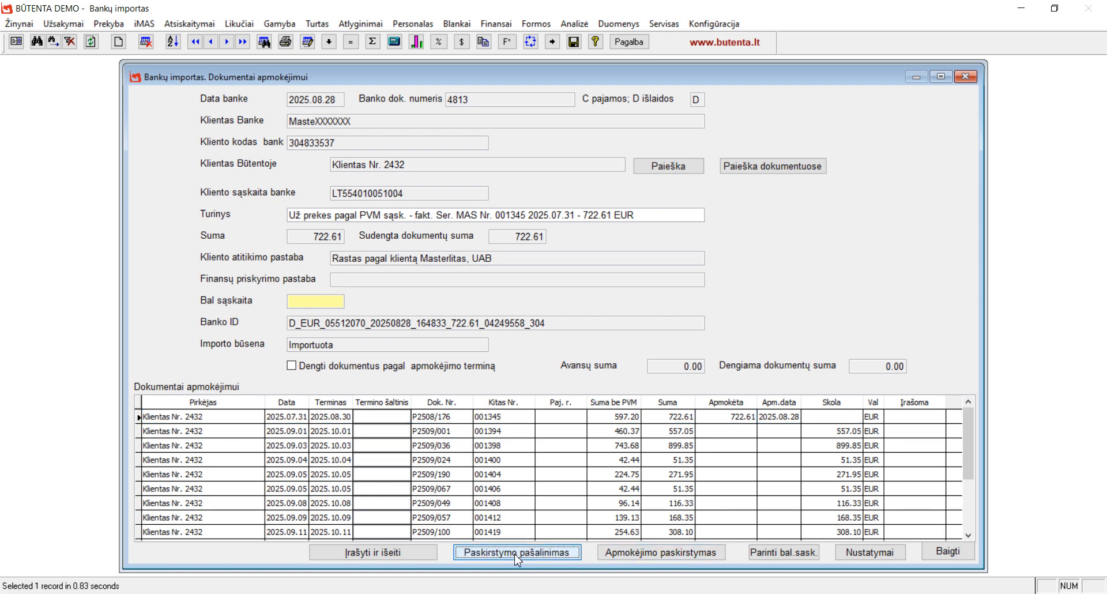
click(588, 355)
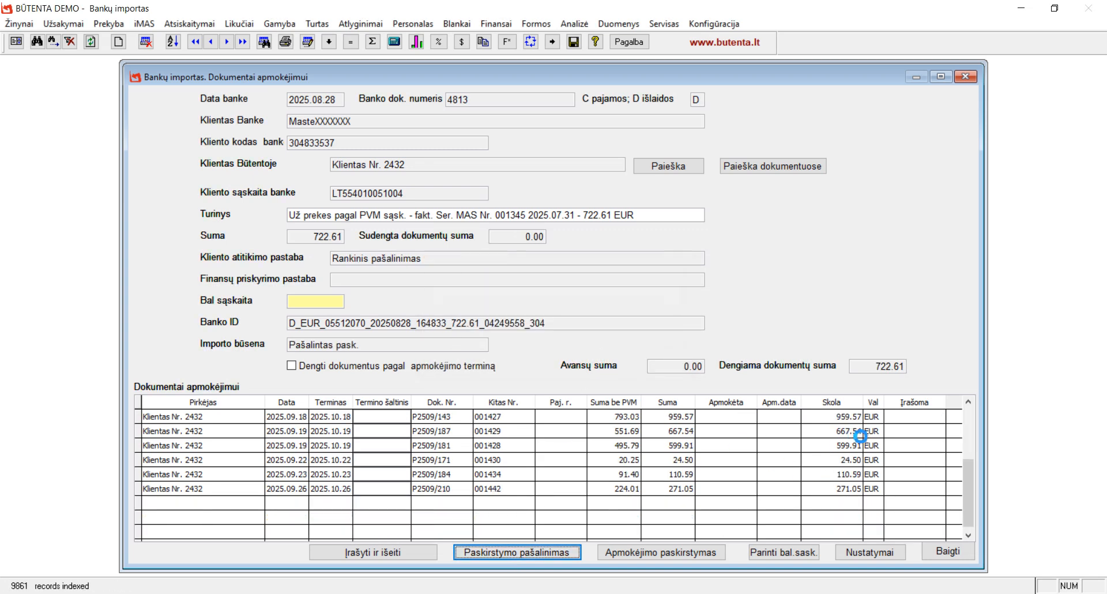
Select invoice P2508/176 and mark invoice number 001345 in the payment description
click(972, 426)
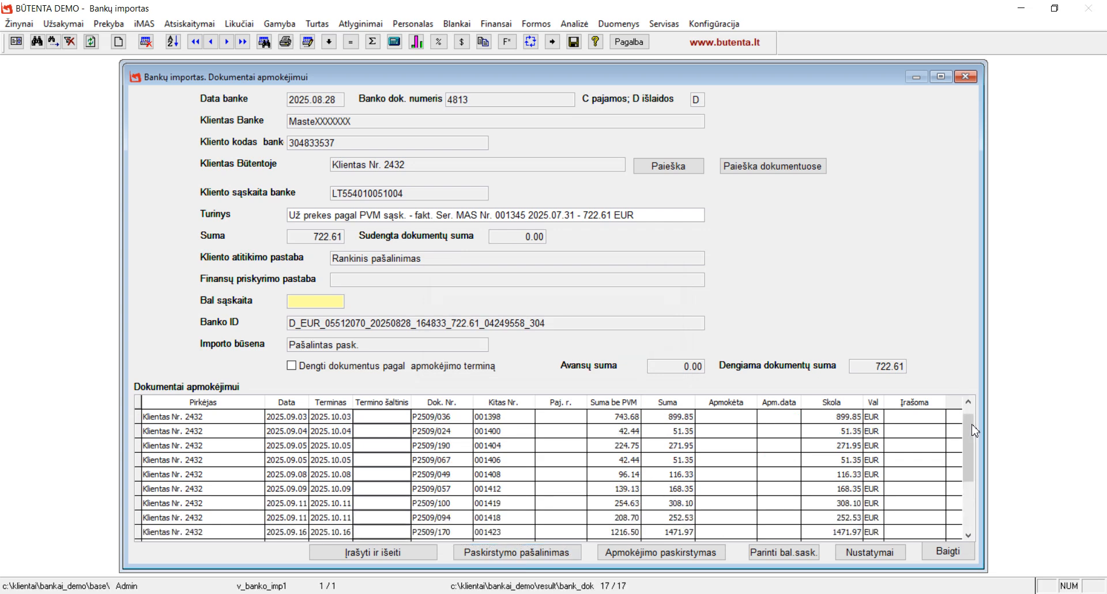
click(972, 411)
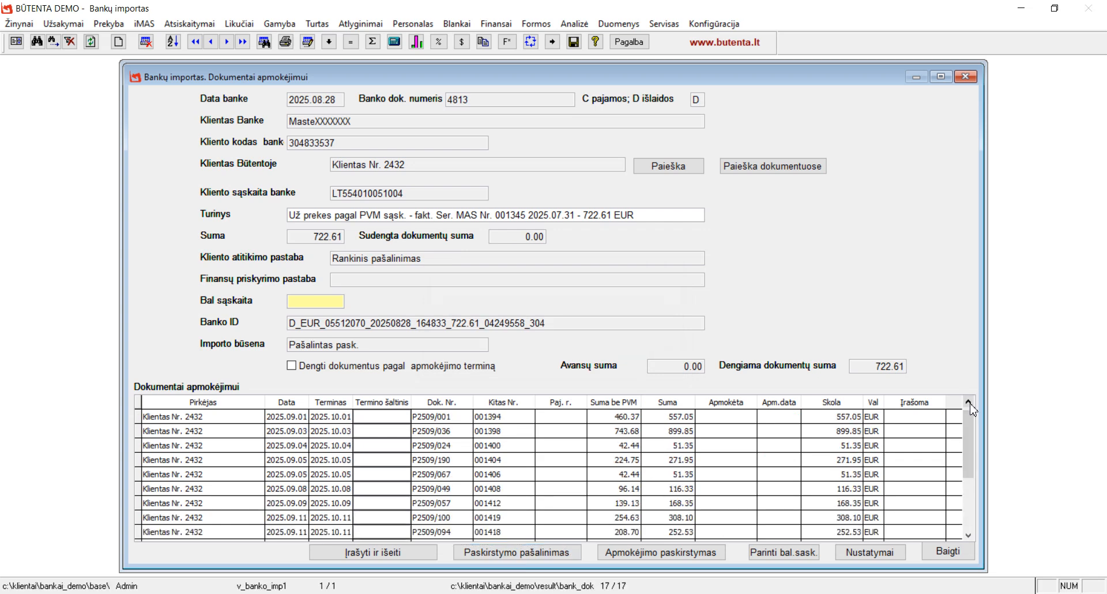
click(968, 401)
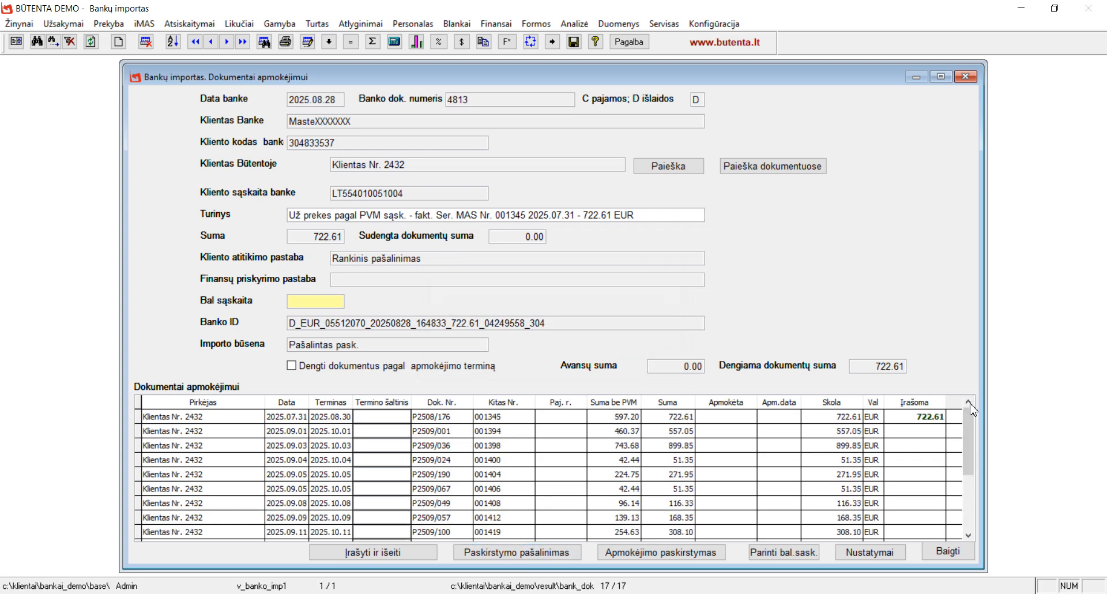
click(906, 416)
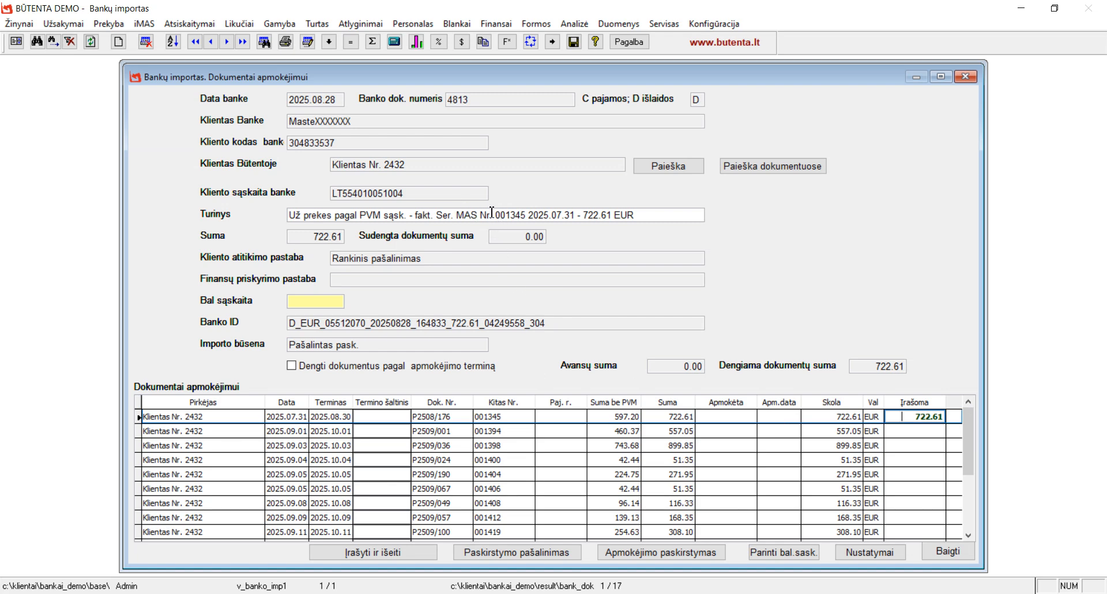
drag(493, 217, 530, 212)
key(ctrl+c)
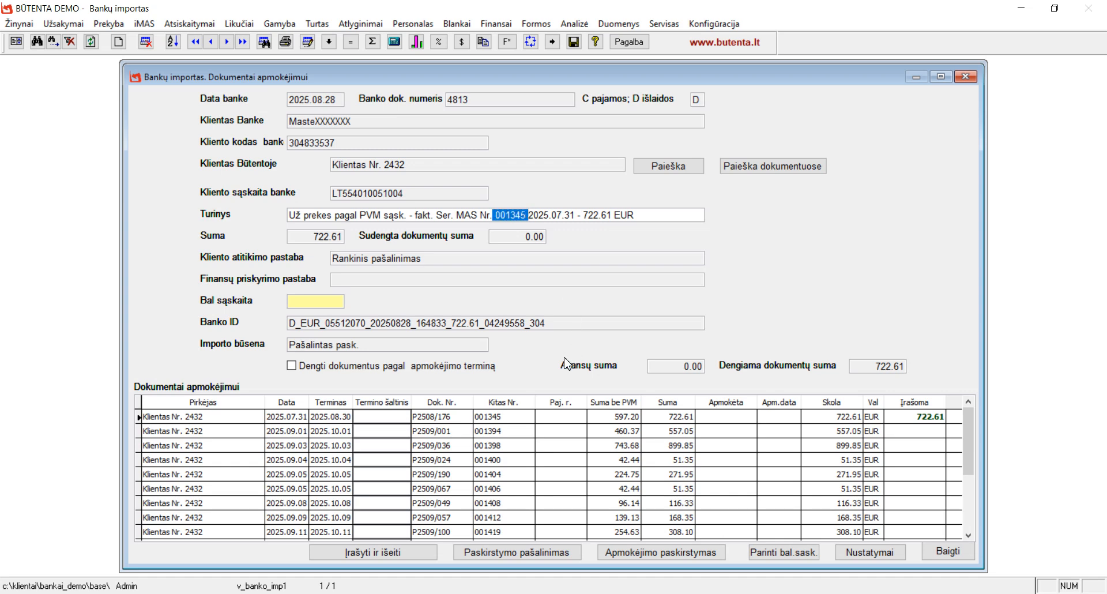
click(769, 168)
click(769, 168)
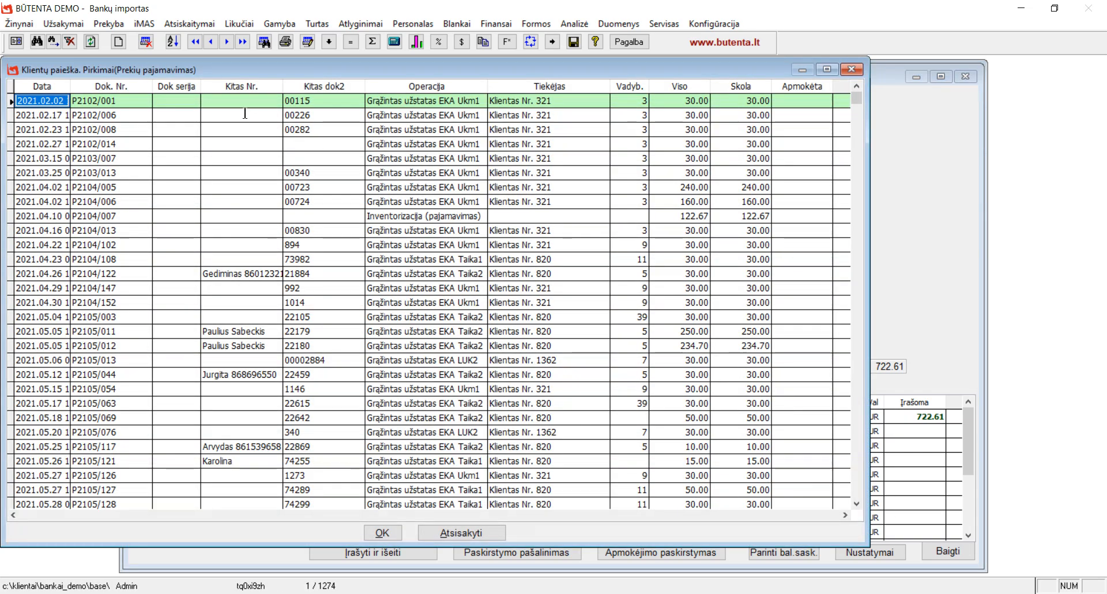
click(232, 89)
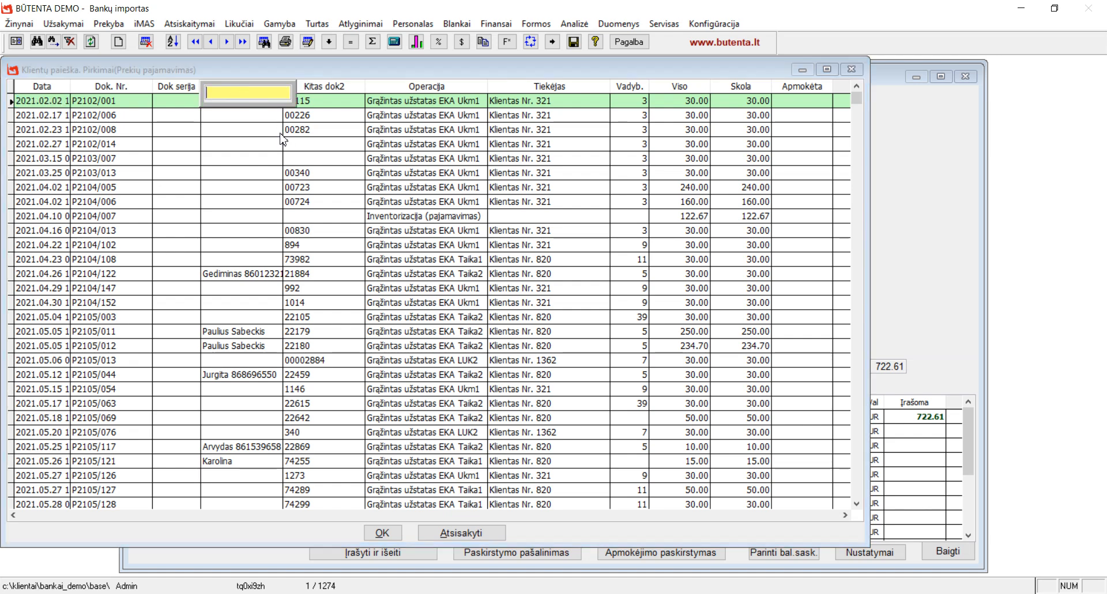
key(ctrl+v)
key(Return)
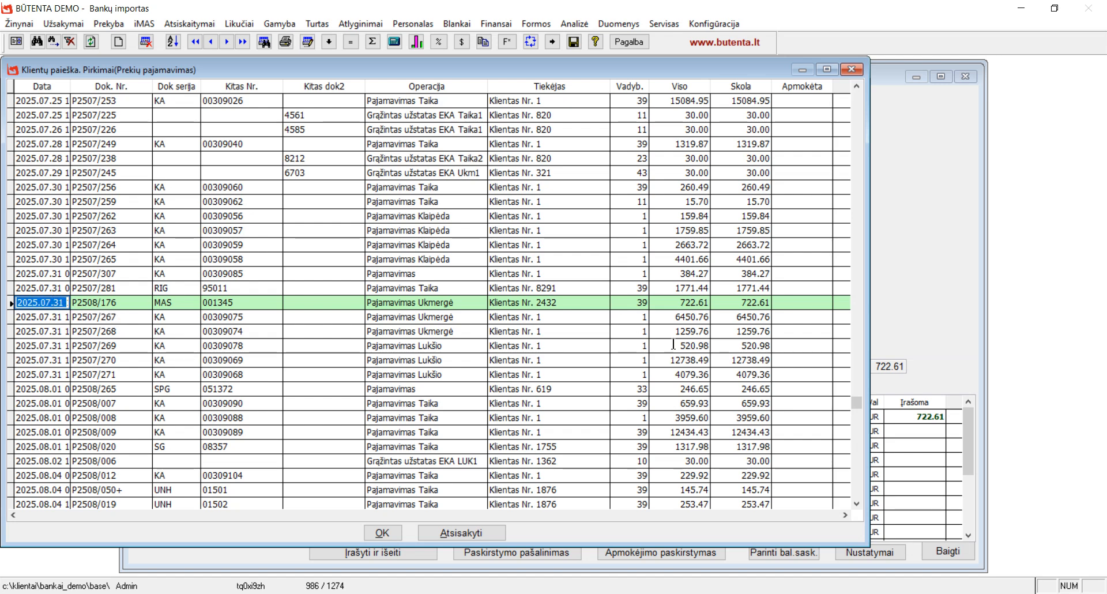
click(383, 533)
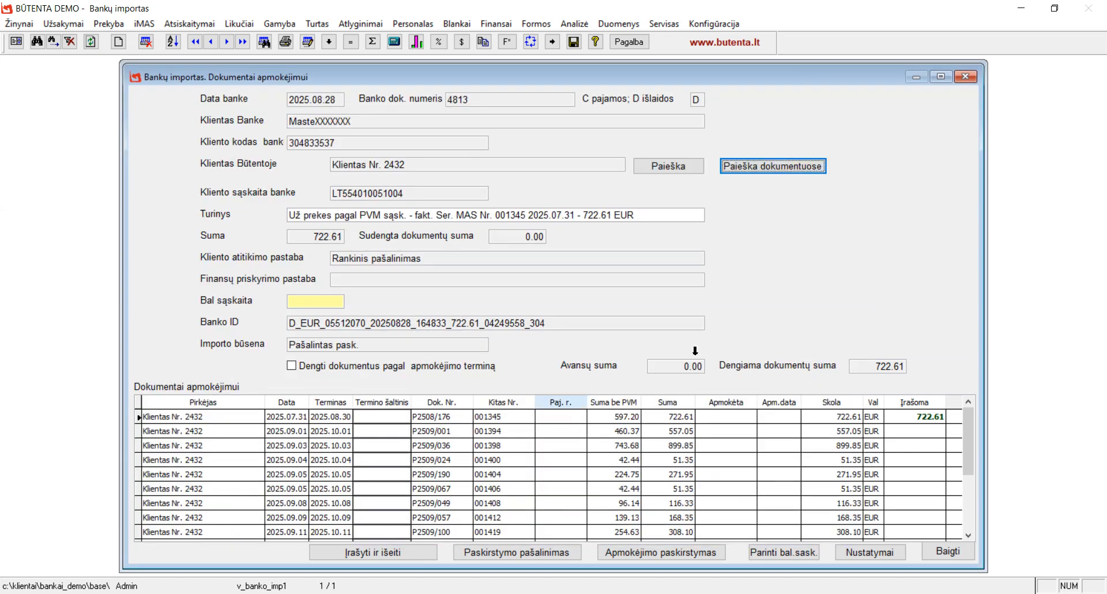
With P2508/176 selected, check the import settings and auto-fill balance account 2021
click(793, 419)
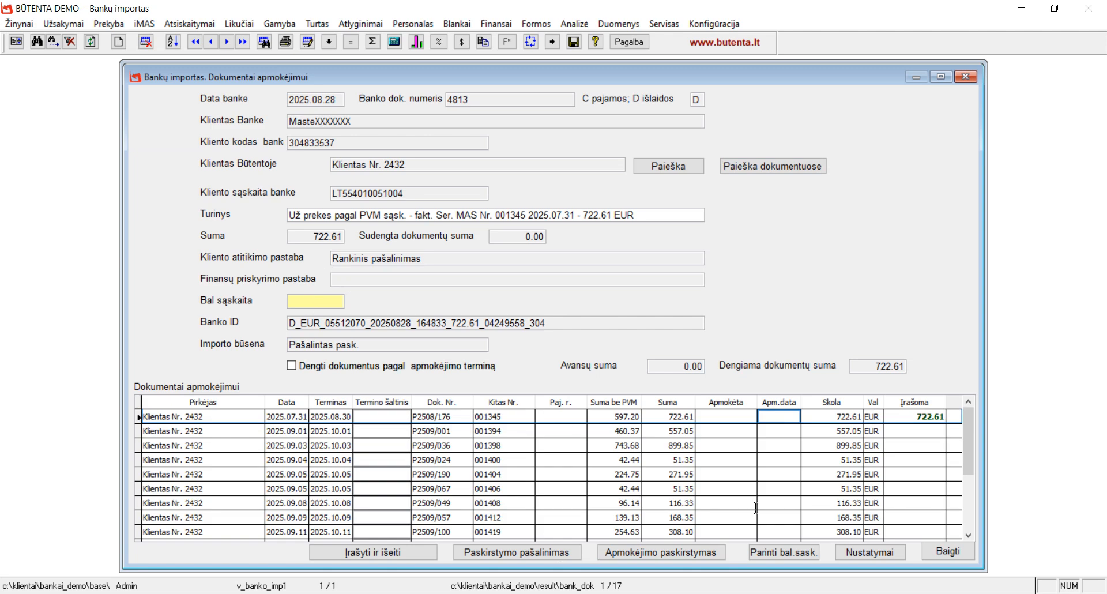
click(865, 554)
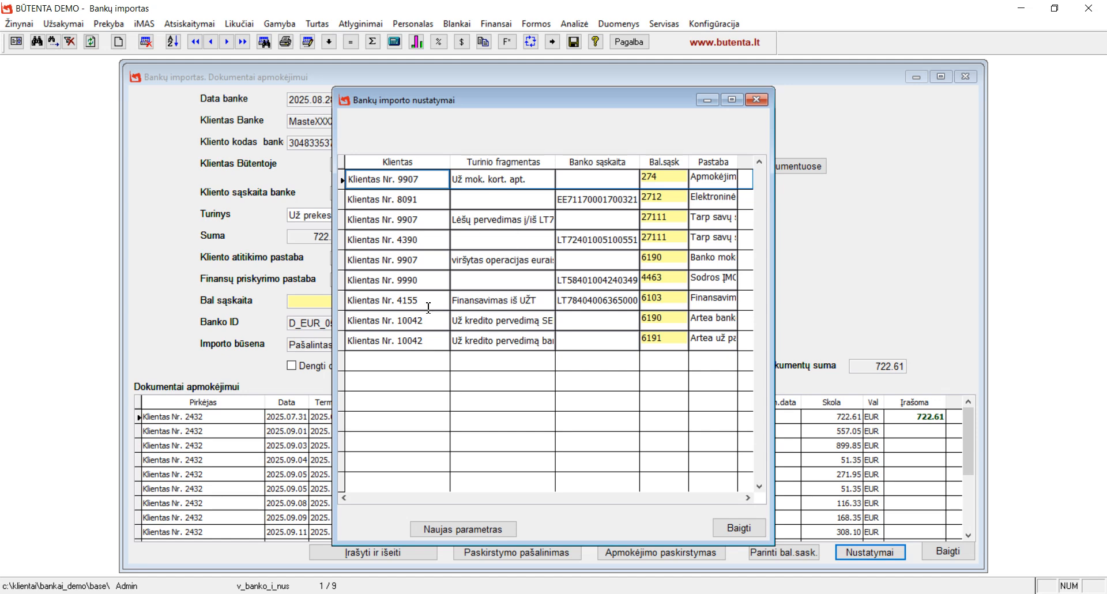
click(739, 528)
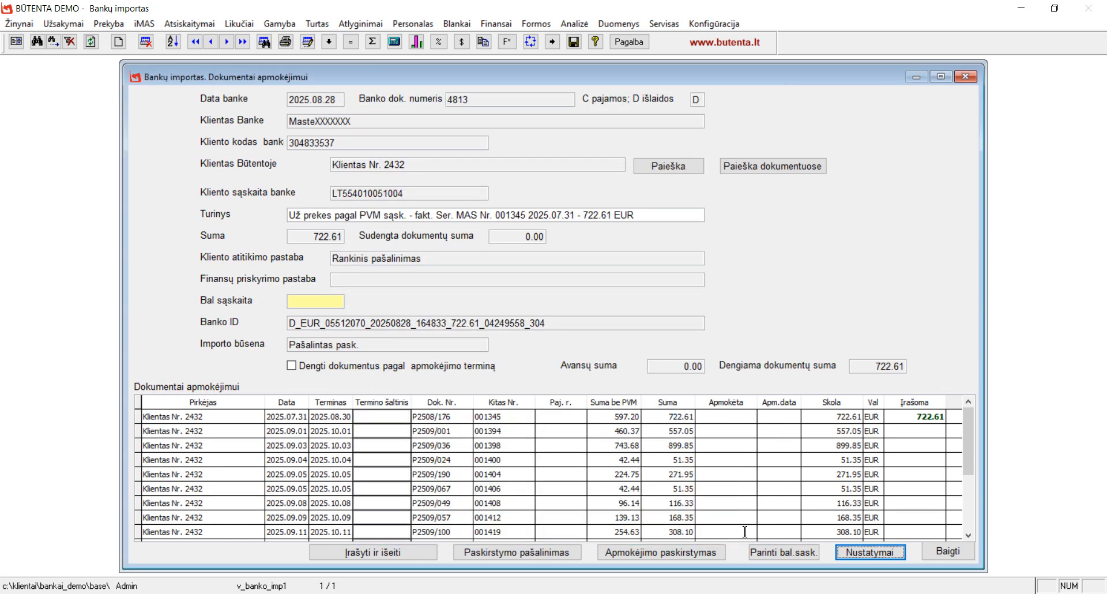
click(793, 559)
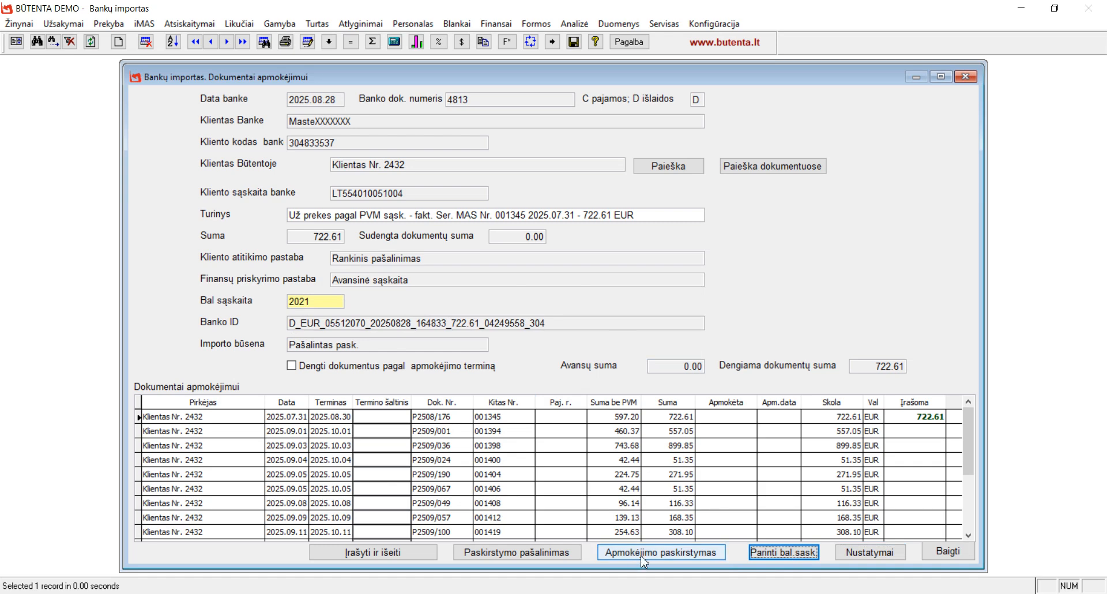
Save payment 4813 against P2508/176, then review the 7268.67 payment's entries and invoices
click(378, 554)
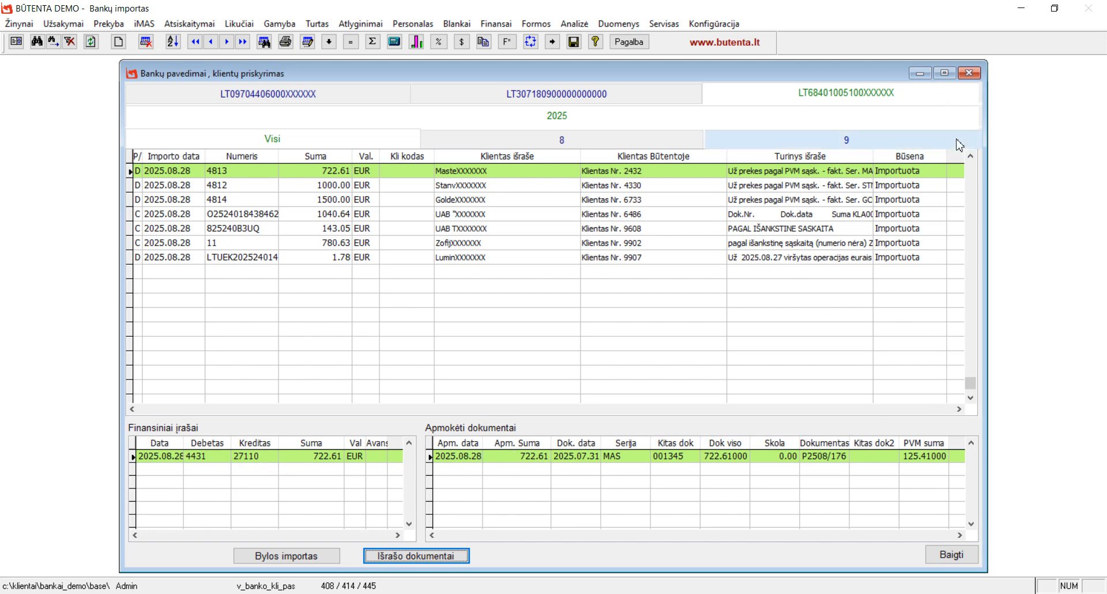
click(970, 157)
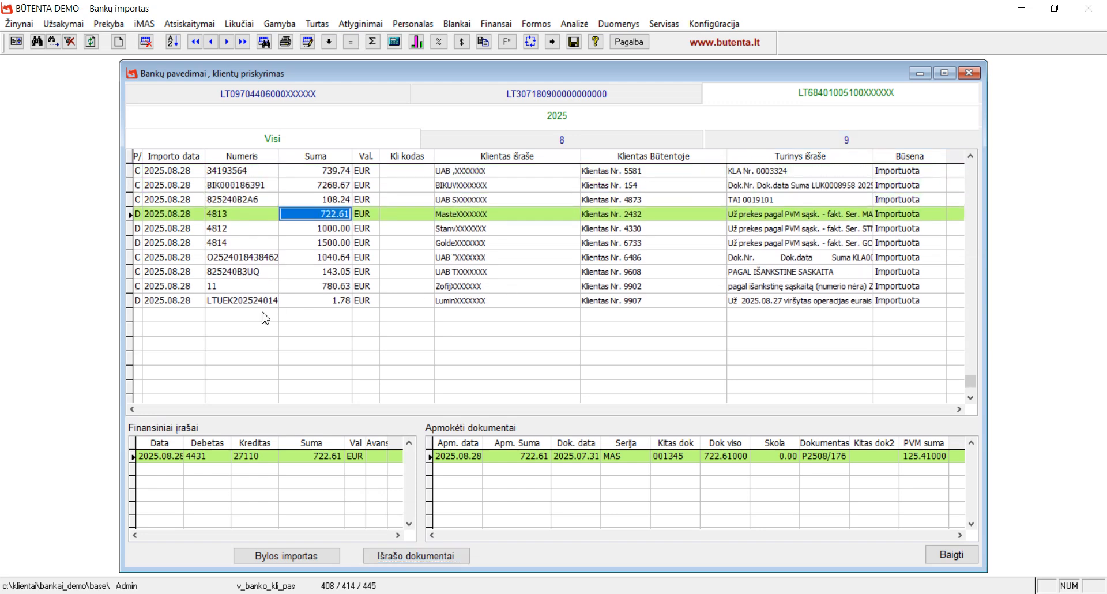
click(306, 186)
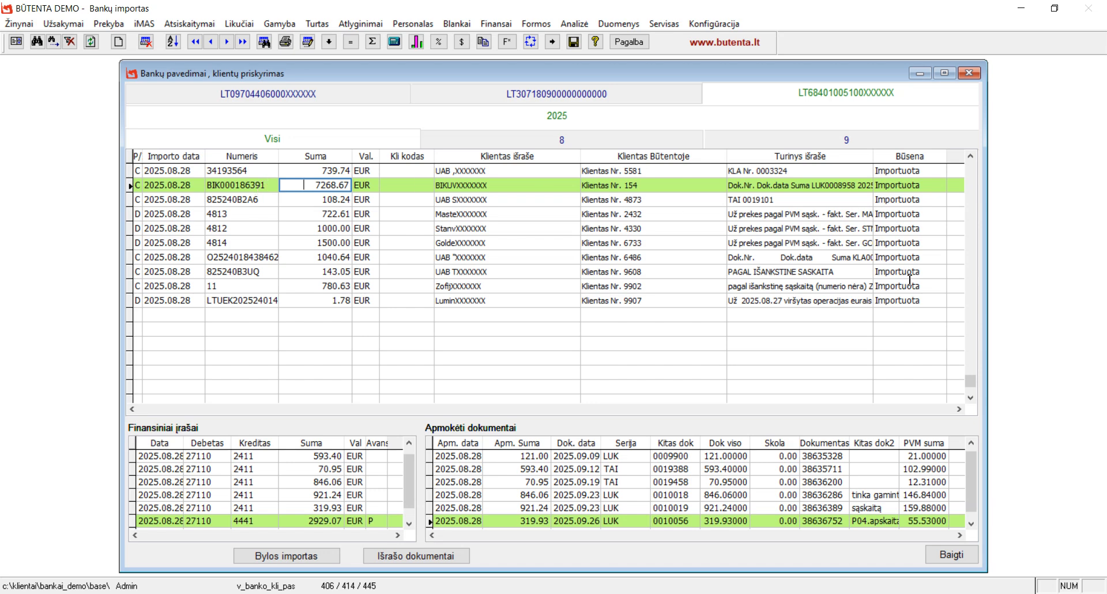
Open and close the 7268.67 payment's form, return to the first account, and exit Bankų importas
click(410, 556)
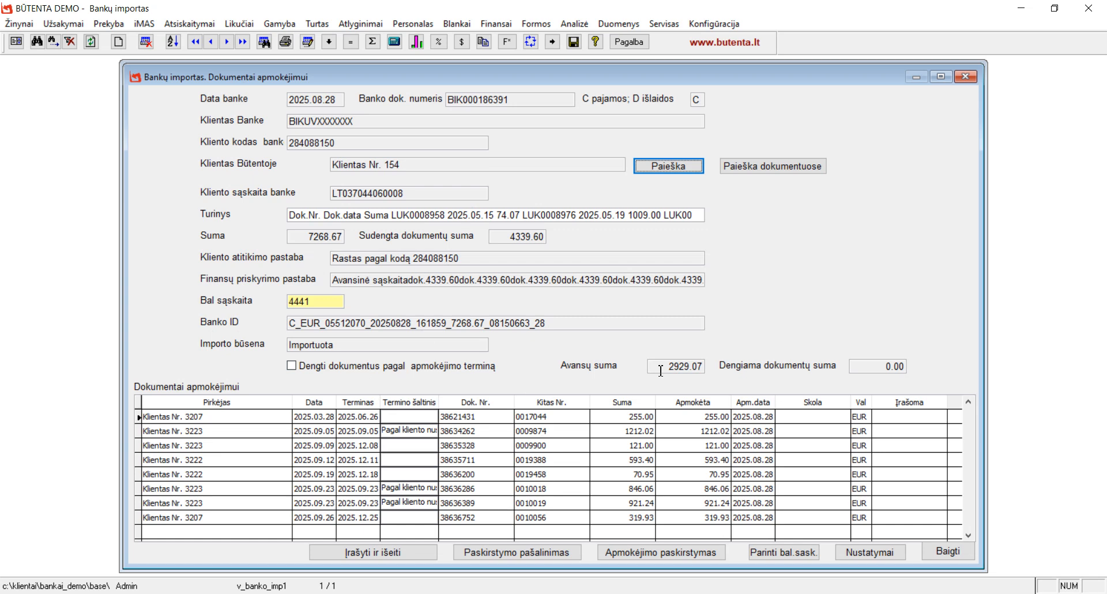
click(949, 551)
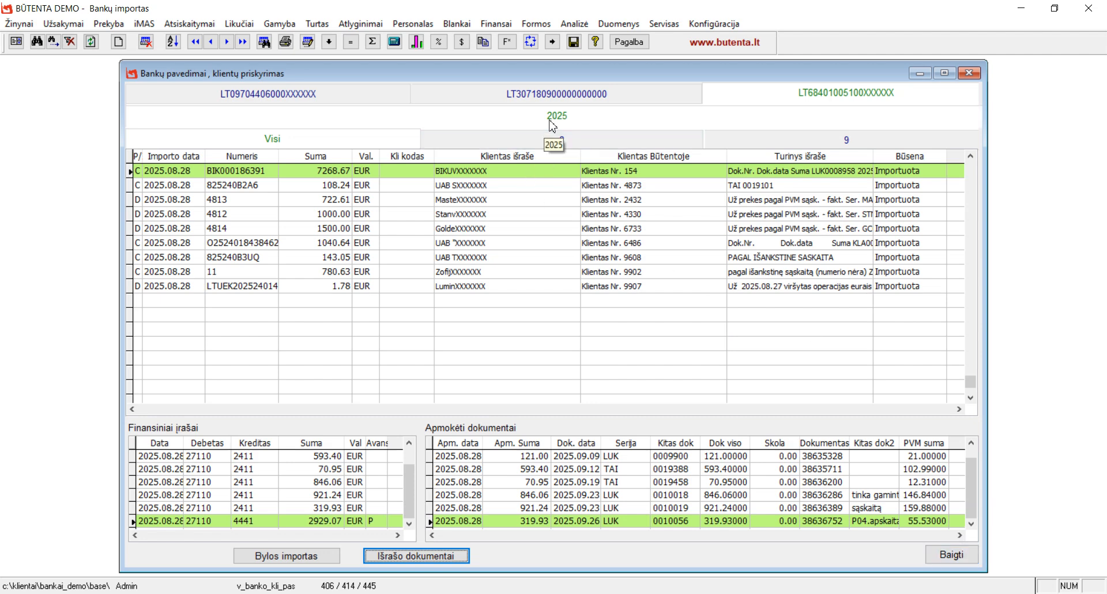
click(583, 103)
click(341, 103)
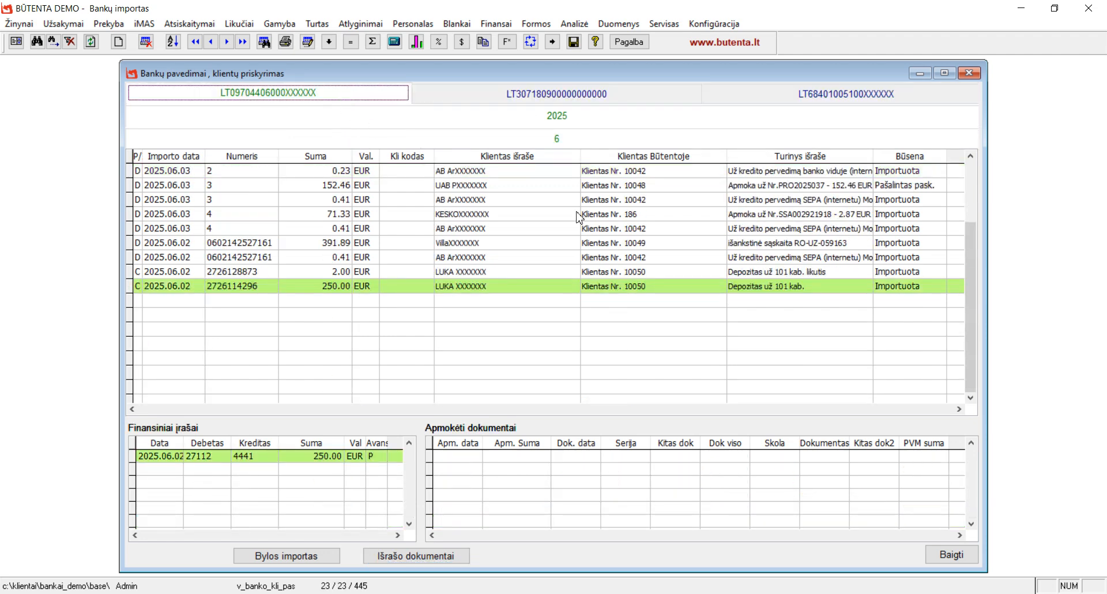
click(958, 559)
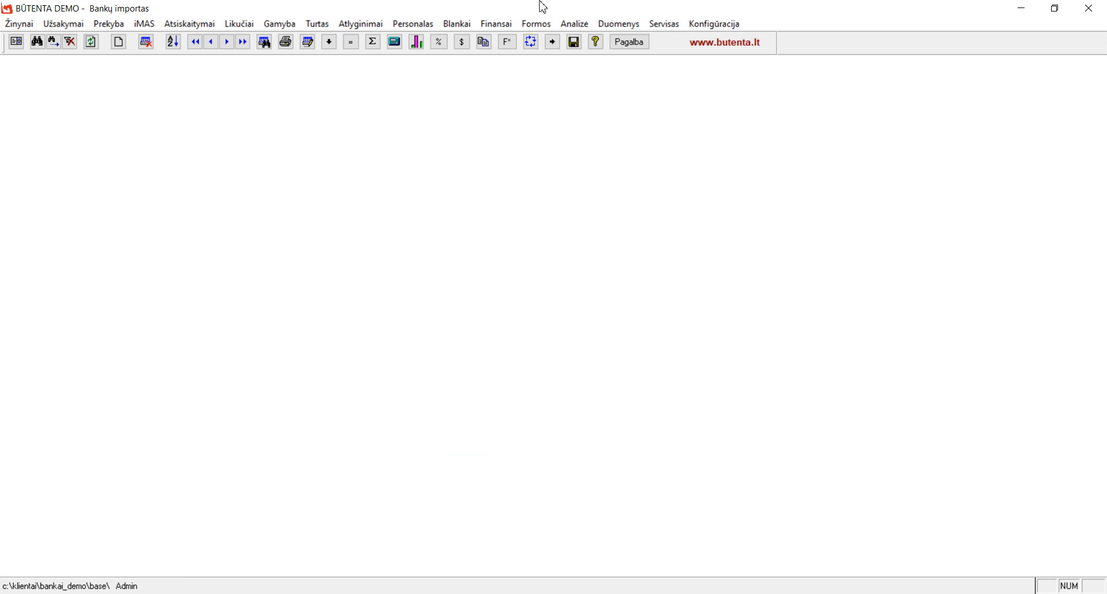
Open Finansai > Pavedimų sąrašas eksportui and scroll up to the August payments
click(497, 25)
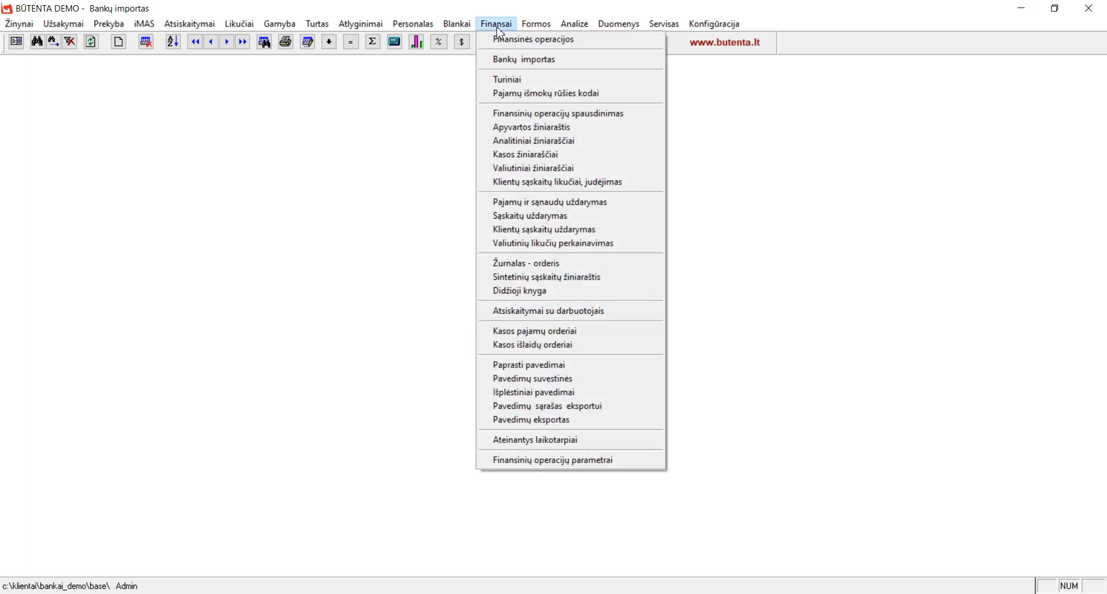
click(540, 407)
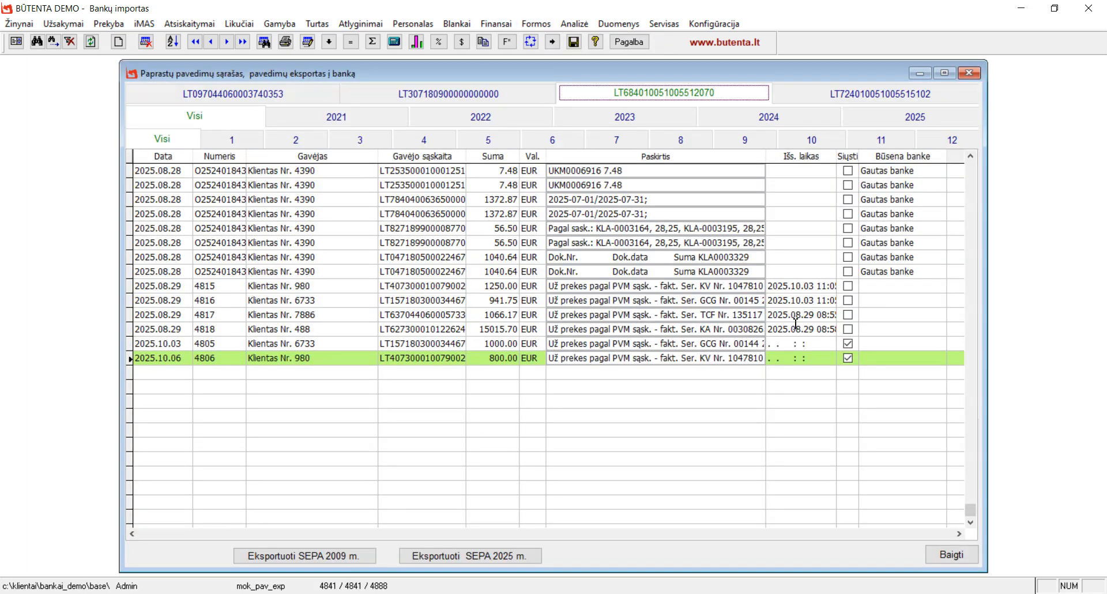
click(972, 157)
click(972, 157)
click(972, 156)
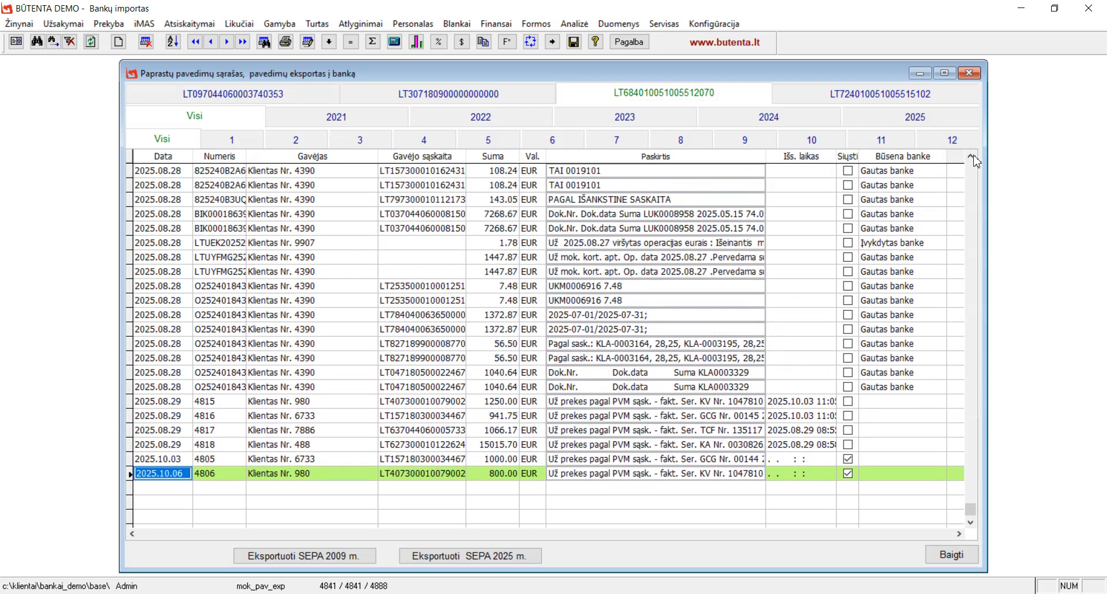
click(972, 157)
click(972, 157)
click(972, 157)
click(972, 157)
click(972, 157)
click(972, 157)
click(972, 157)
click(972, 156)
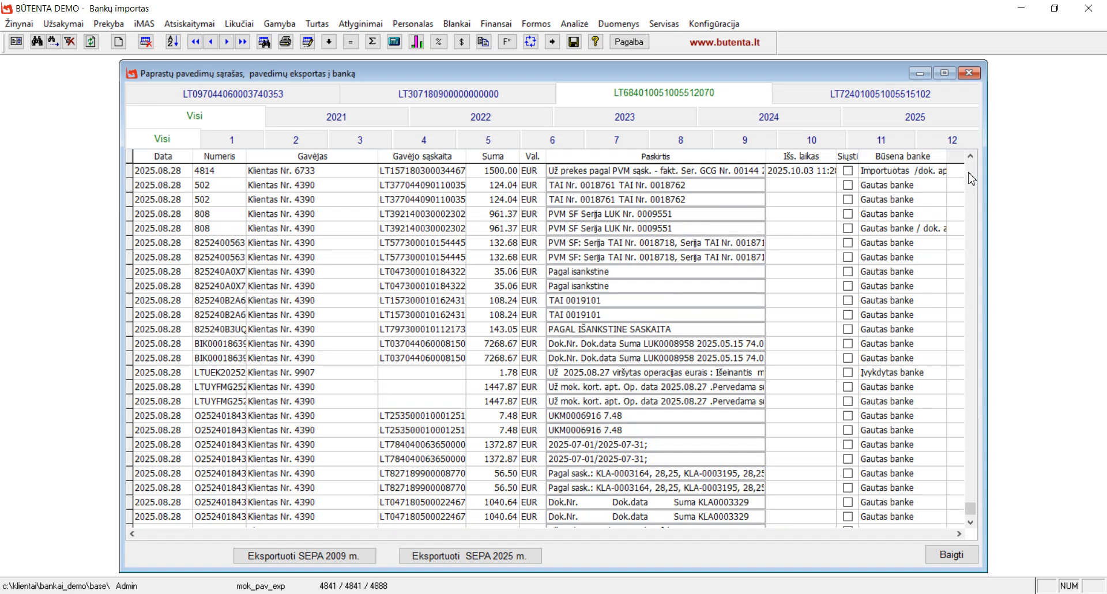
scroll(975, 162, up, 6)
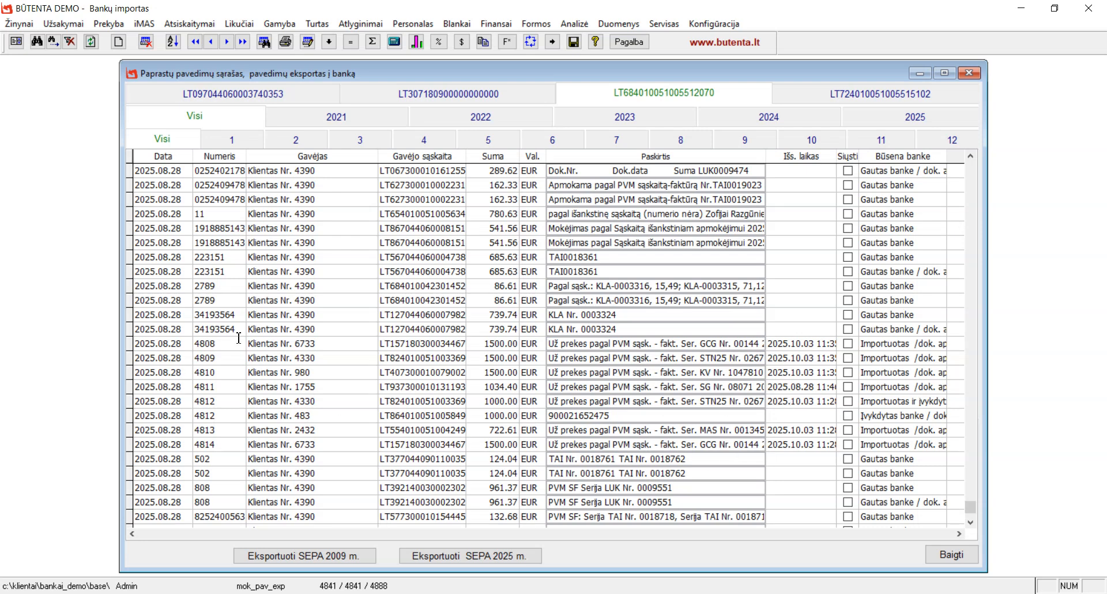
Review payments 4808, 4809, 4812 and the 132.68 EUR payment's bank status, keeping payment dates unchanged
double_click(799, 358)
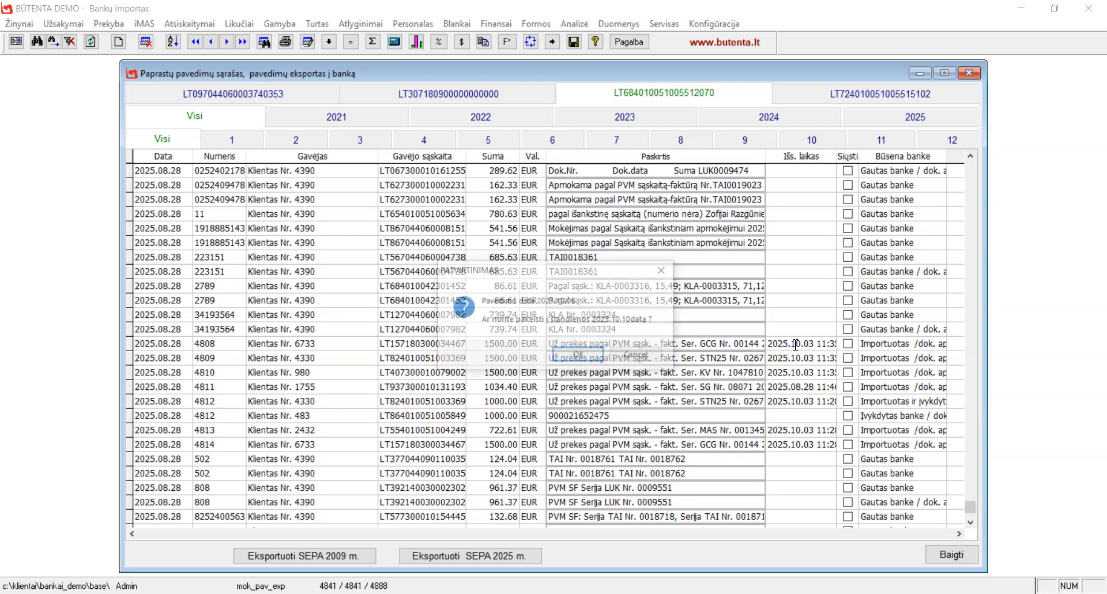
click(656, 358)
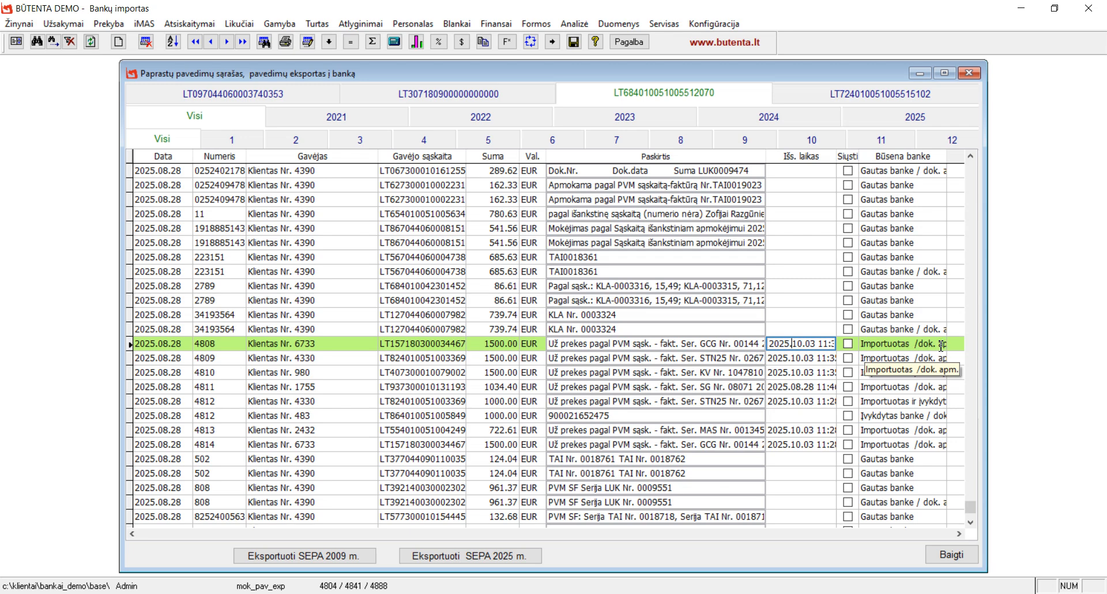
click(886, 358)
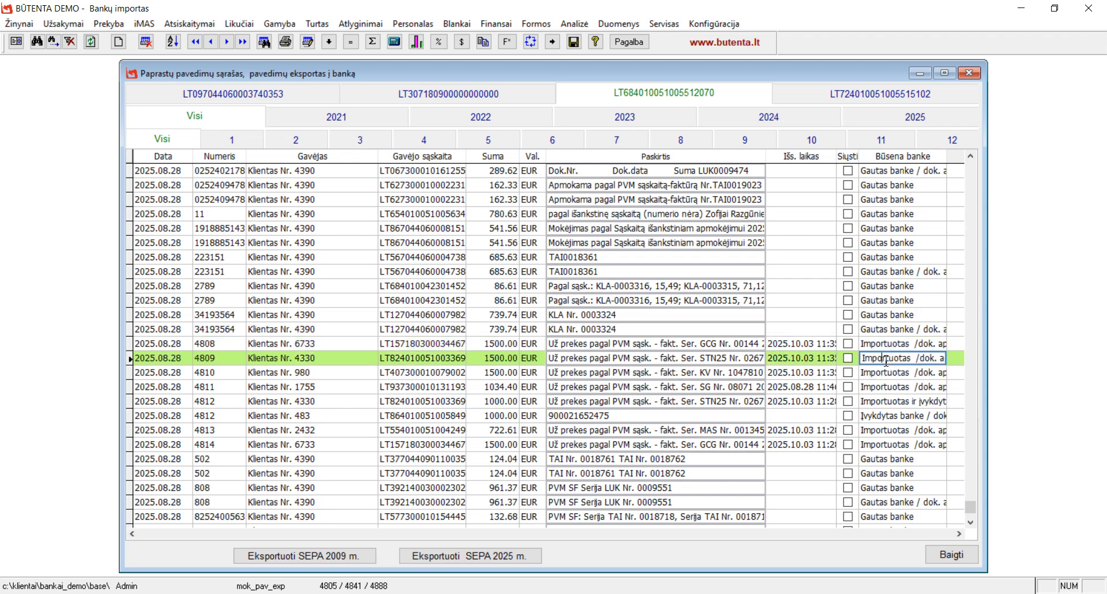
click(878, 418)
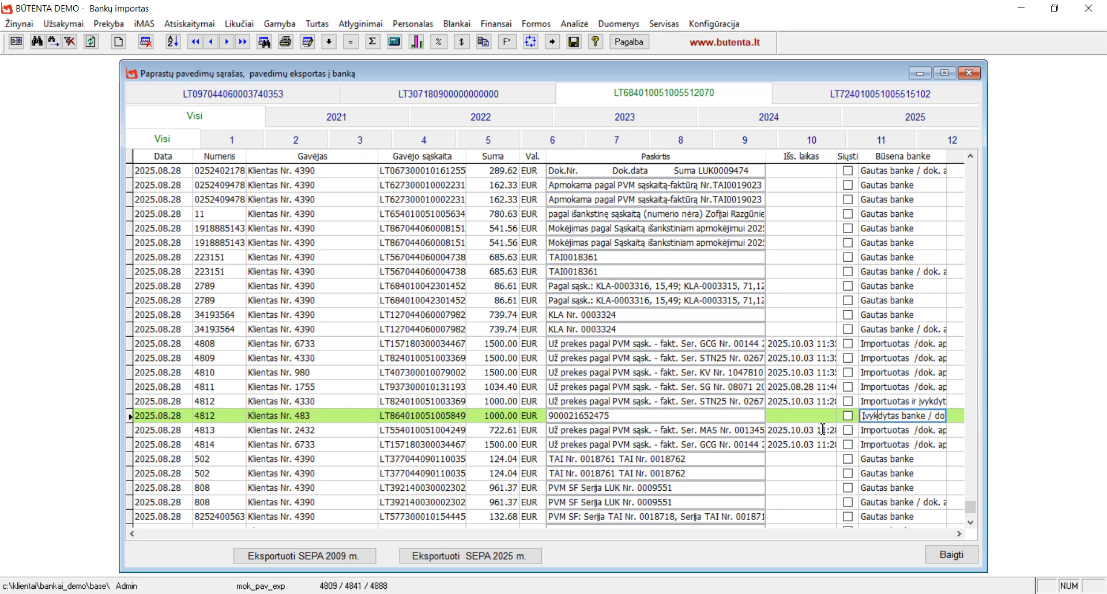
scroll(895, 436, down, 4)
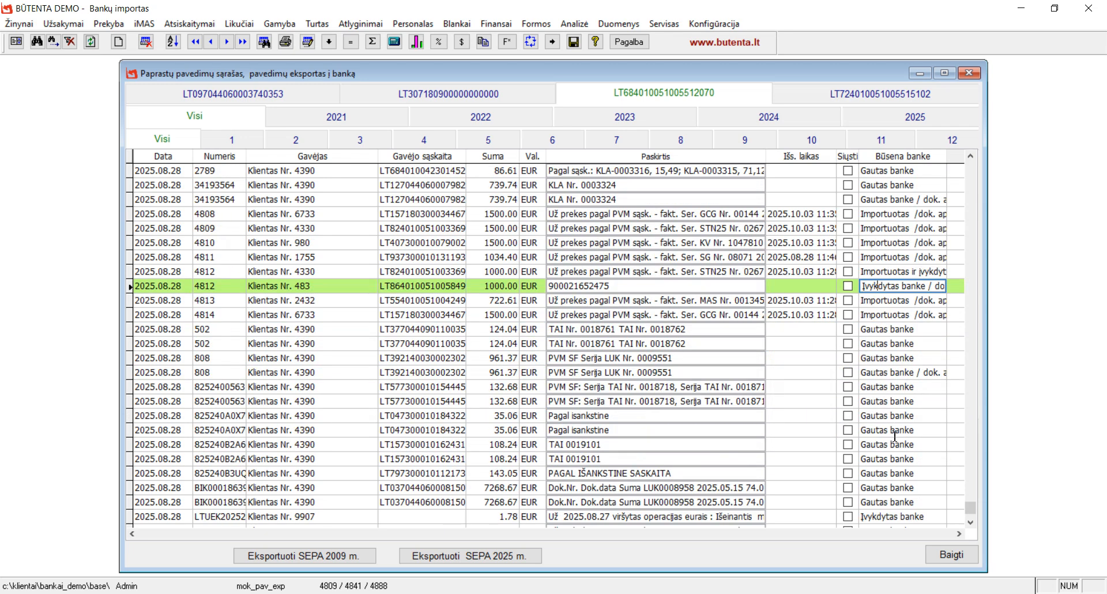
click(874, 358)
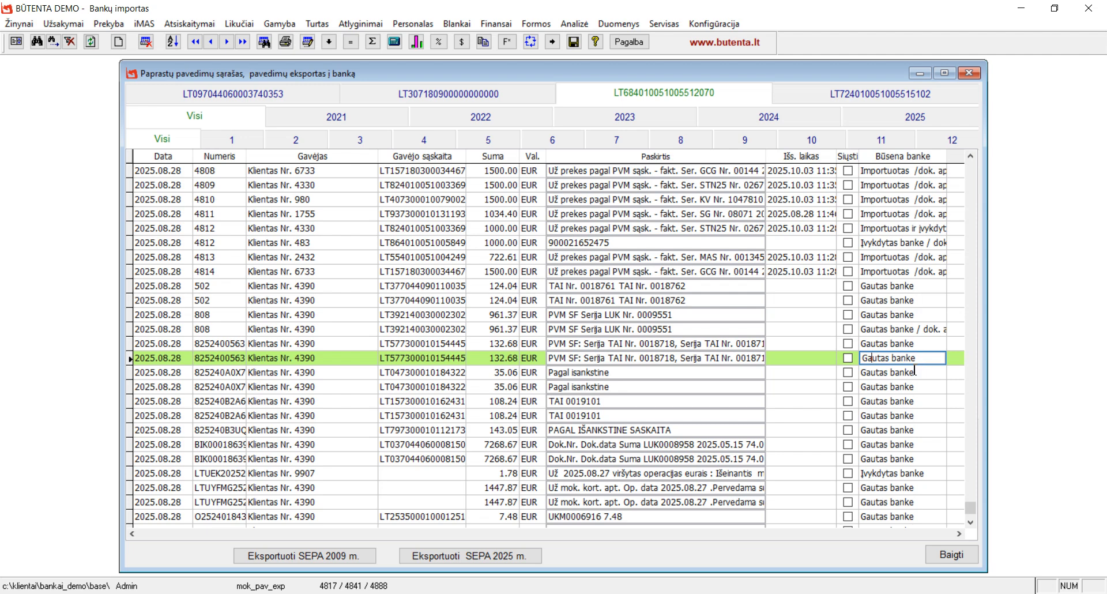
Close the payment export list with Baigti
click(970, 521)
click(970, 522)
click(970, 521)
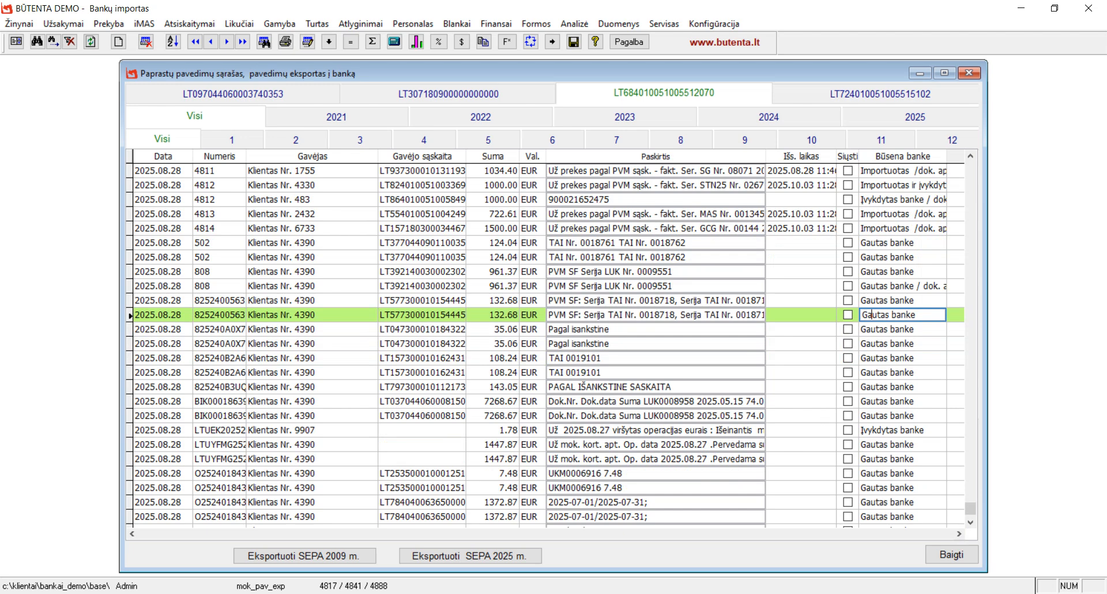
click(951, 557)
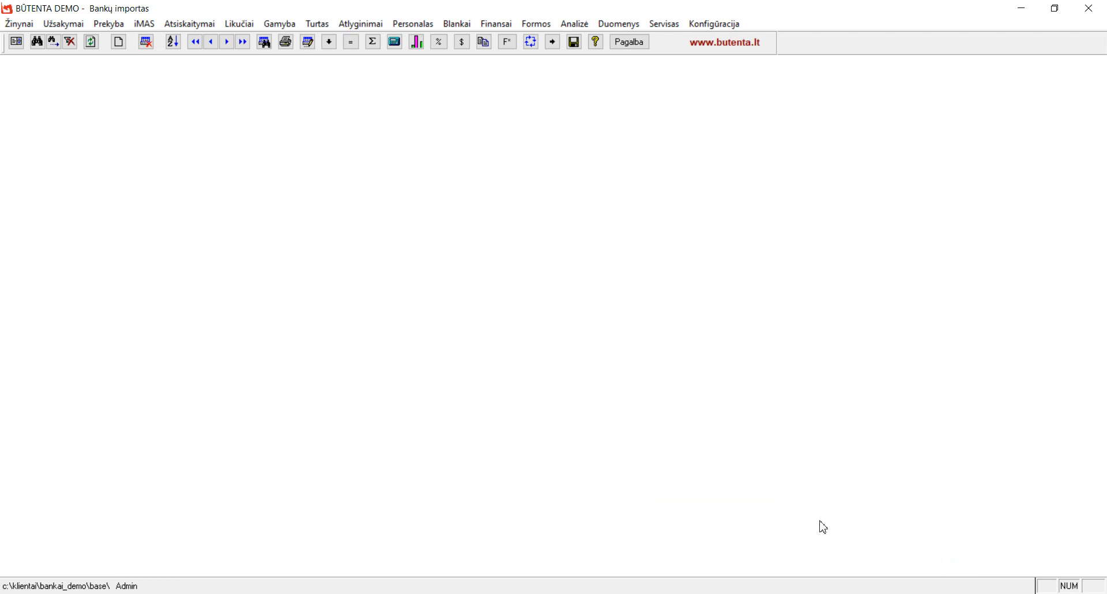
Reopen Finansai > Bankų importas and dismiss the Bylos importas file dialog without importing anything
click(503, 24)
click(507, 61)
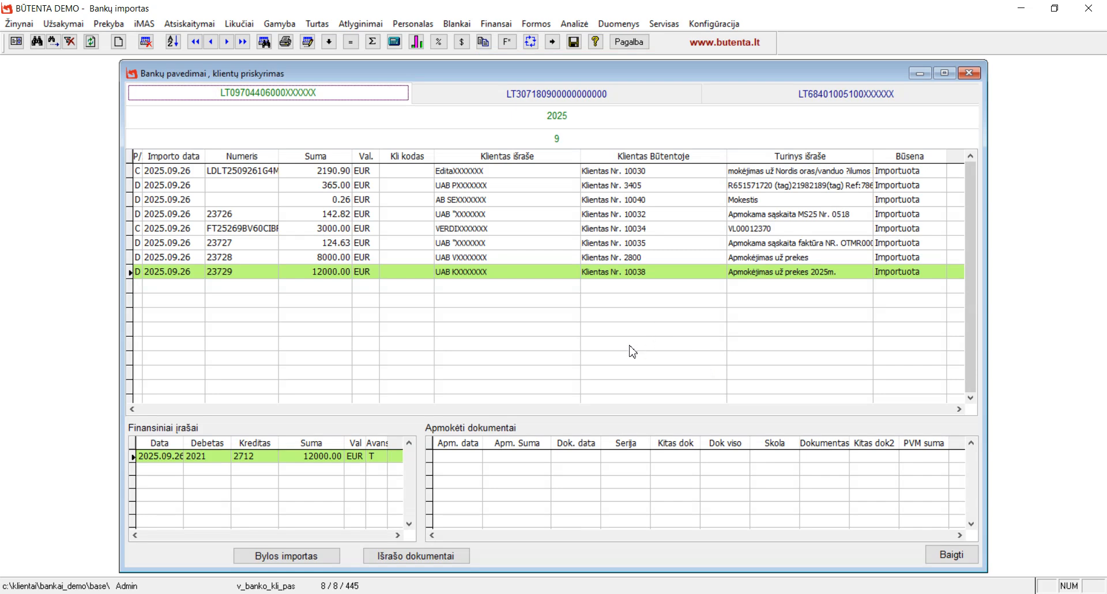
click(293, 558)
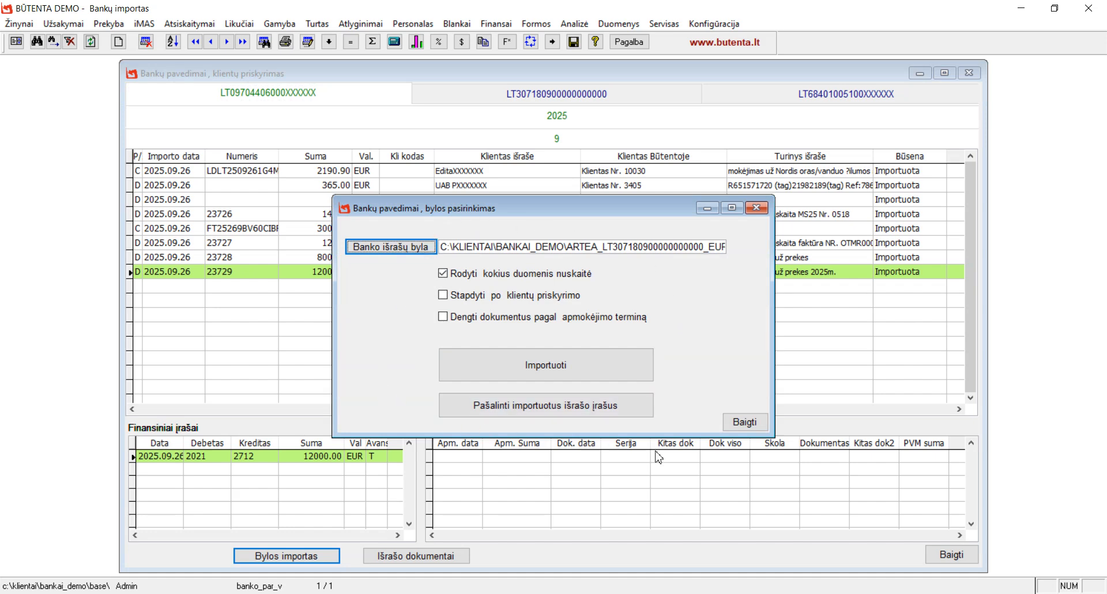
click(749, 425)
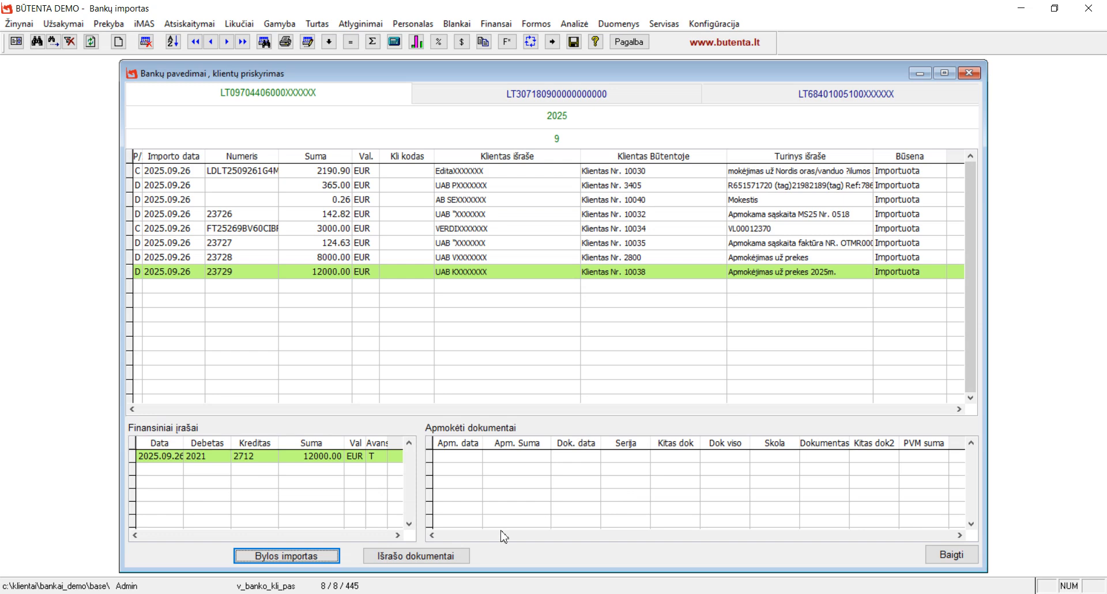
click(431, 558)
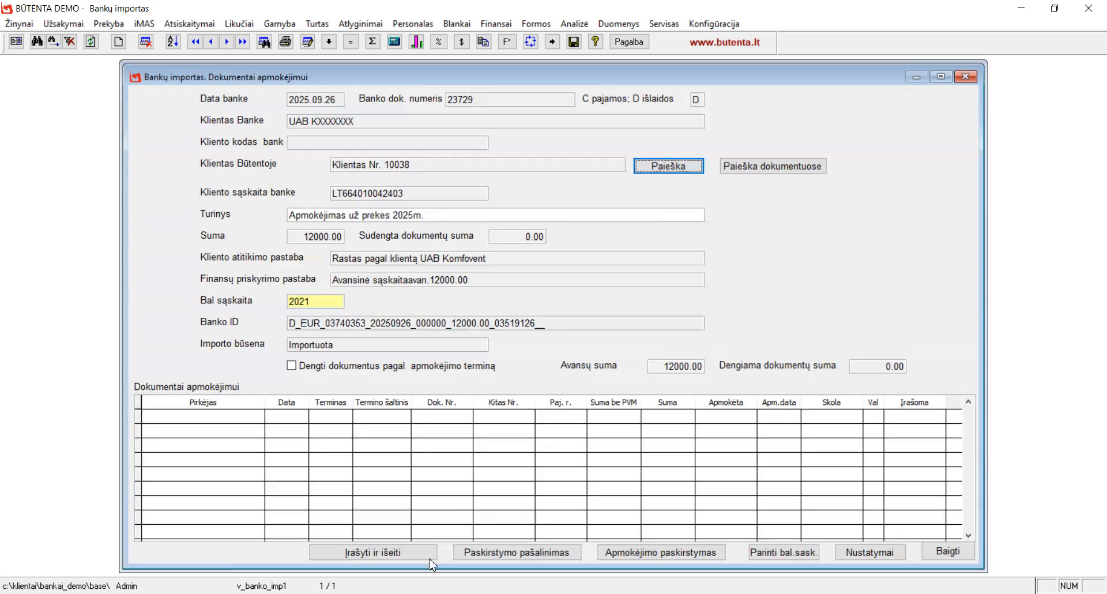
click(948, 551)
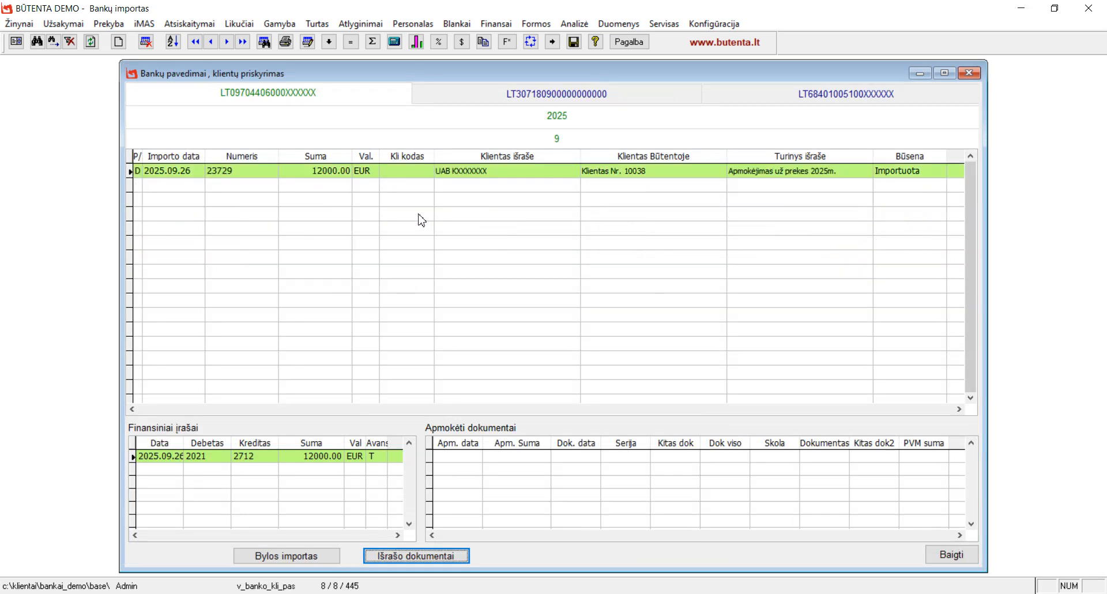
click(972, 177)
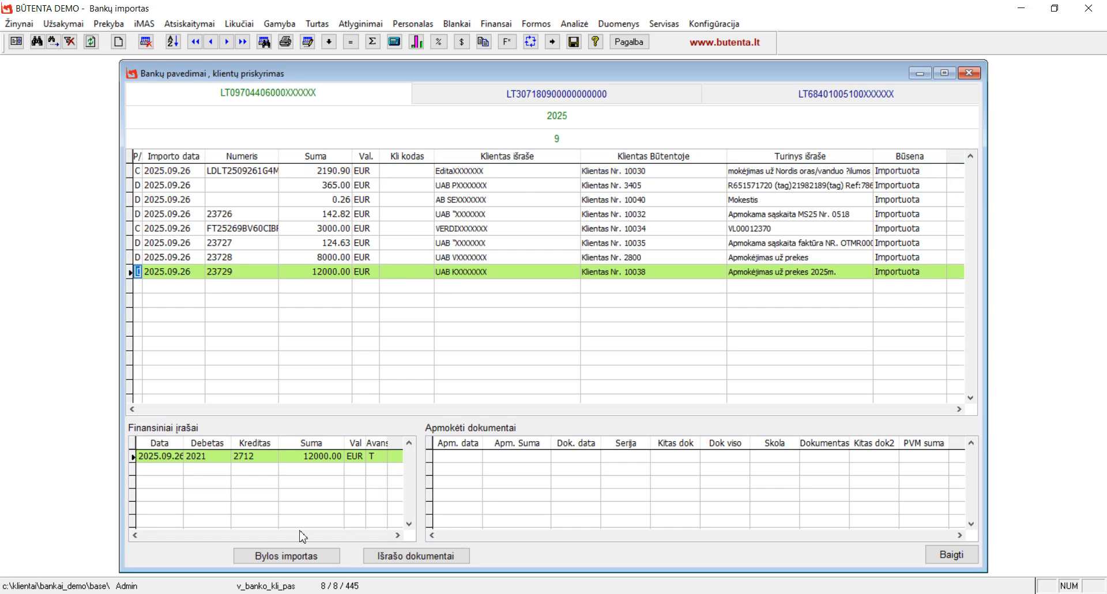
click(514, 216)
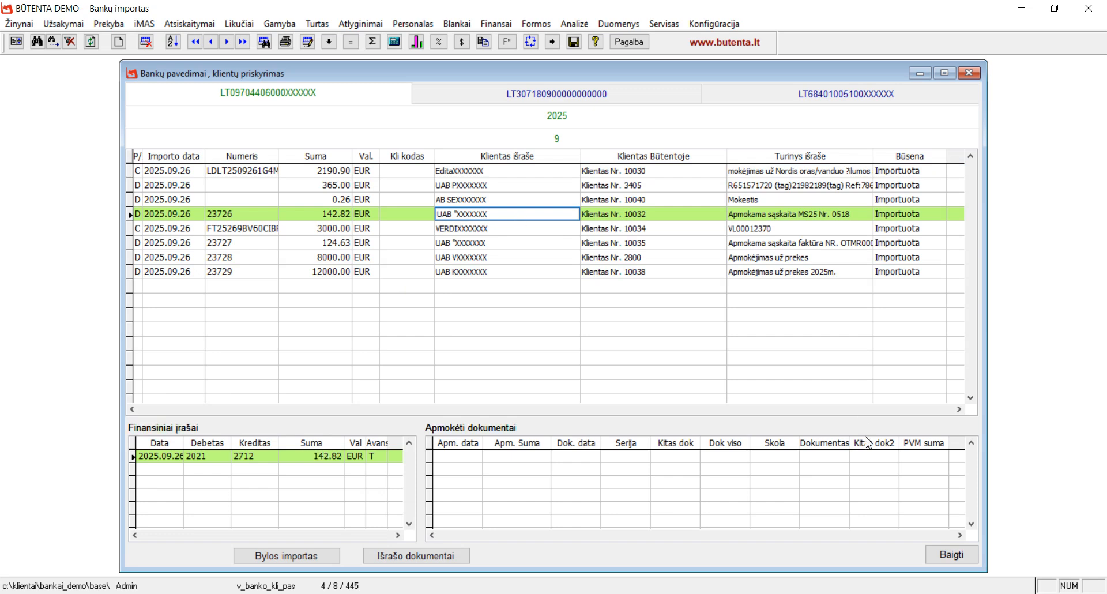